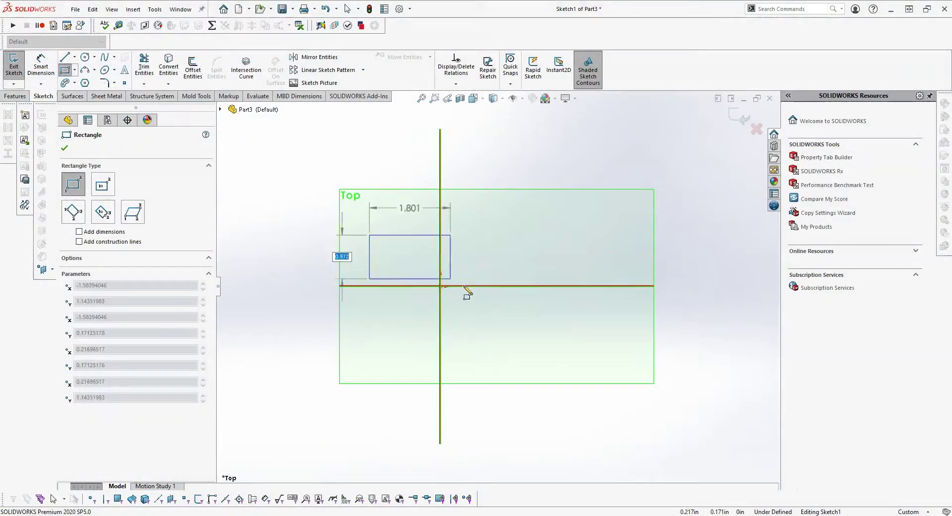
Complete a corner rectangle around the origin and draw a horizontal construction line from its left edge's midpoint to the origin.
left_click(579, 360)
key("Escape")
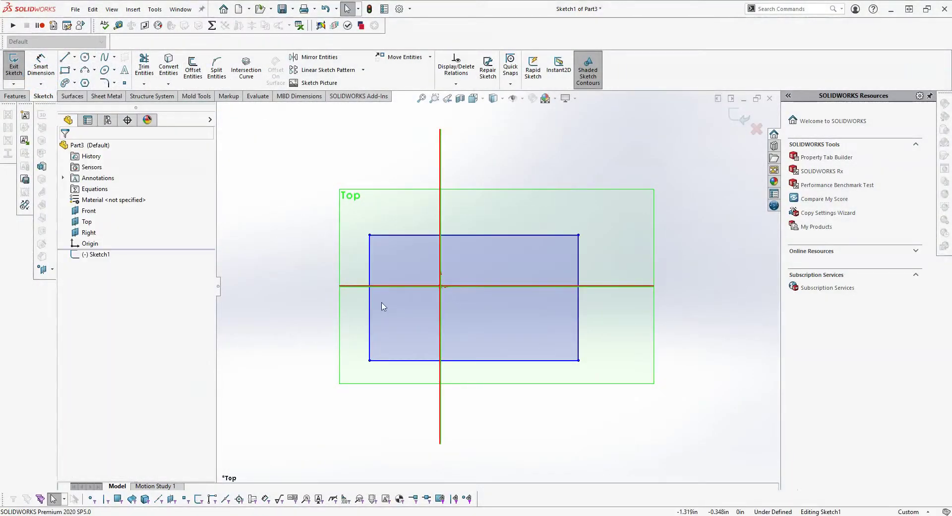
key("l")
left_click(369, 297)
left_click(441, 287)
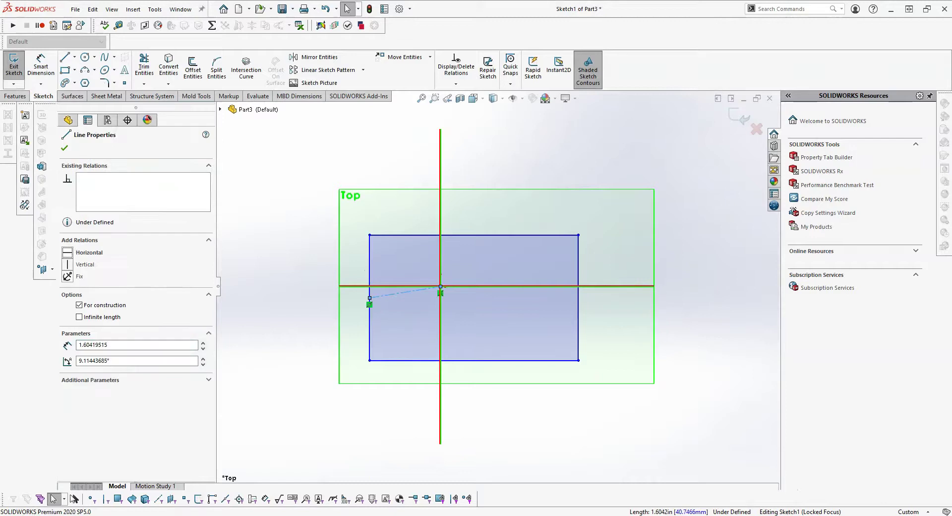
key("Escape")
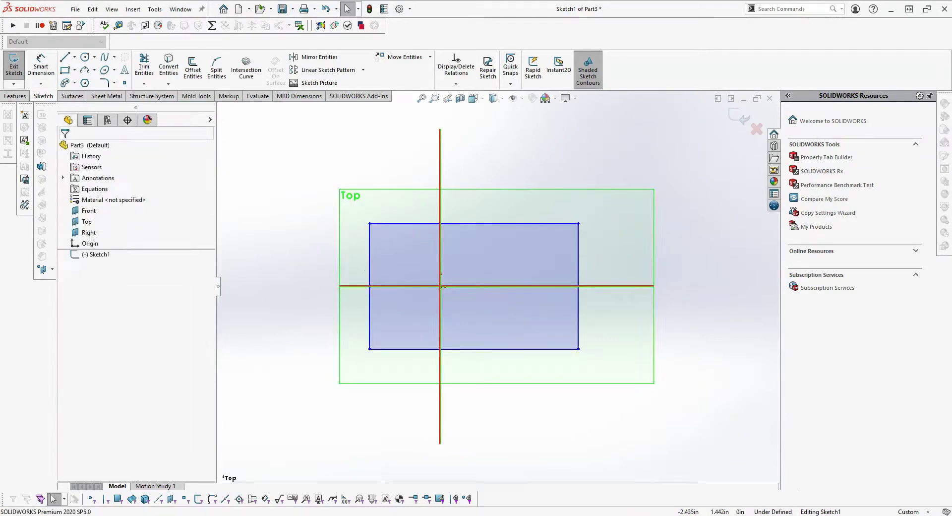
Dimension the rectangle 2 in high and 4 in wide.
key("d")
left_click(369, 263)
left_click(325, 266)
left_click(496, 224)
left_click(414, 199)
type("4")
key("Return")
Dimension the rectangle's left edge 1 in from the vertical axis through the origin.
left_click(370, 308)
left_click(441, 323)
left_click(380, 393)
type("1")
key("Return")
key("Escape")
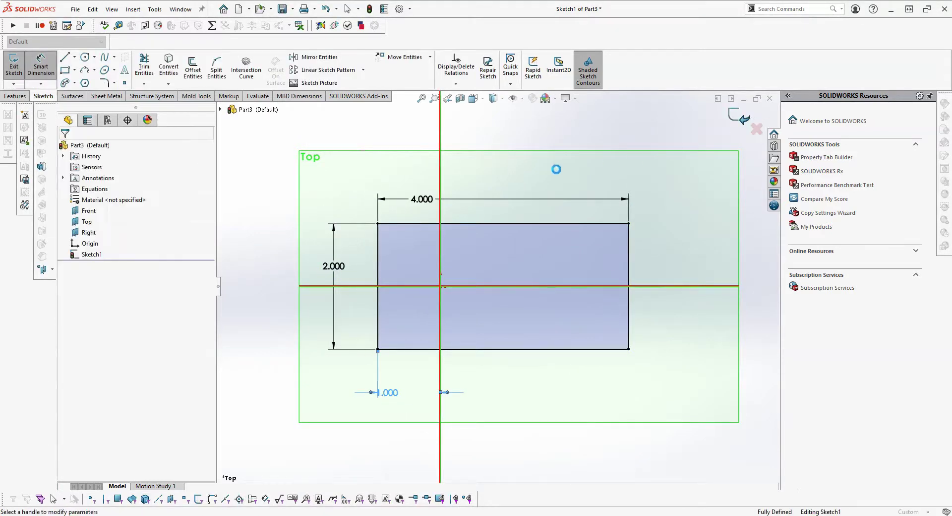
Extrude the rectangle as a blind boss 0.5 in thick.
key("e")
left_click(64, 148)
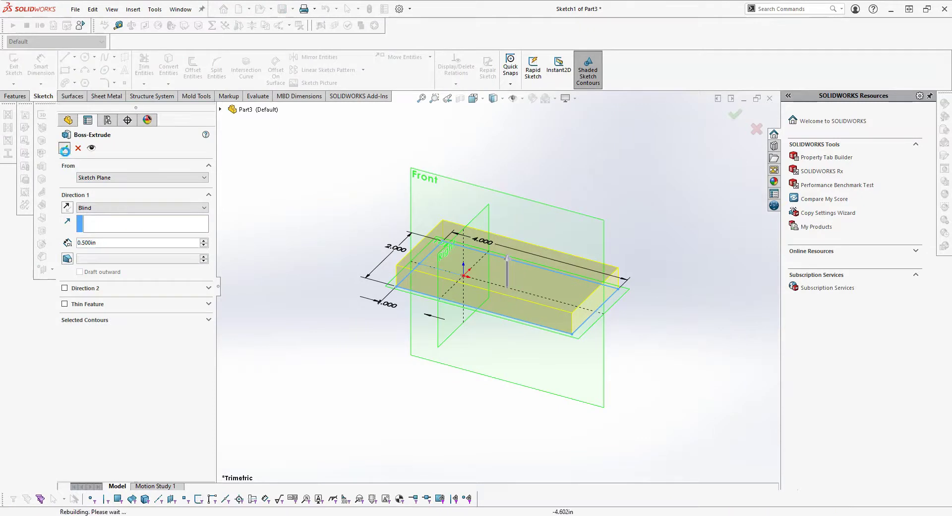
Start a sketch on the Front plane and draw a four-point spline descending from above the block's left end onto its top edge.
scroll(502, 241, "down", 3)
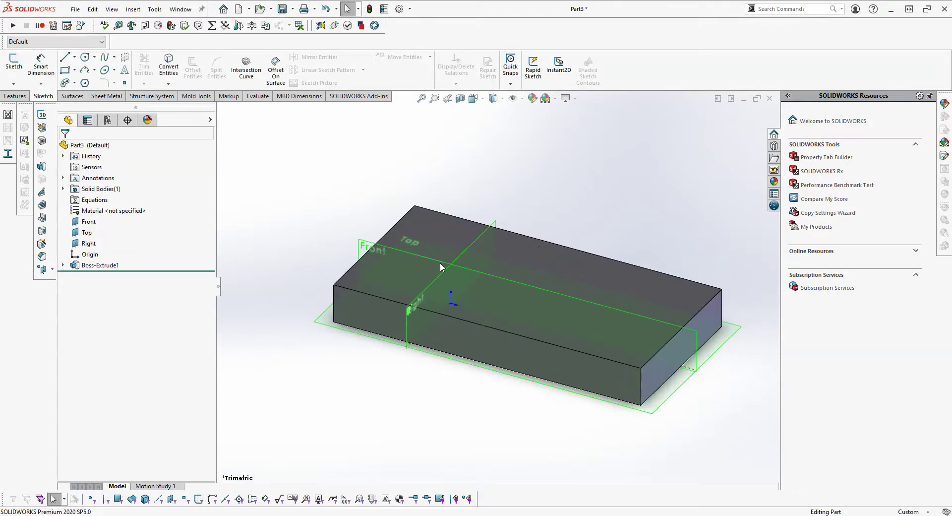
left_click(442, 267)
left_click(14, 63)
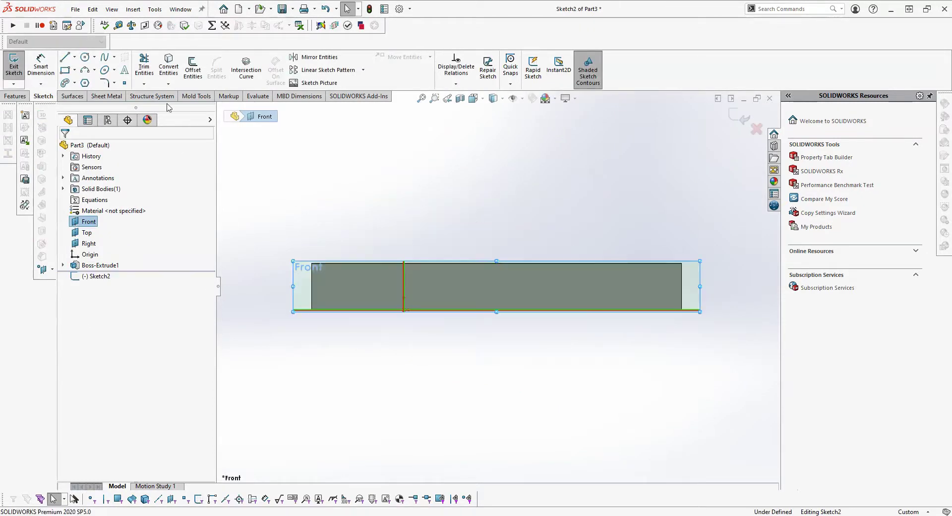
left_click(105, 57)
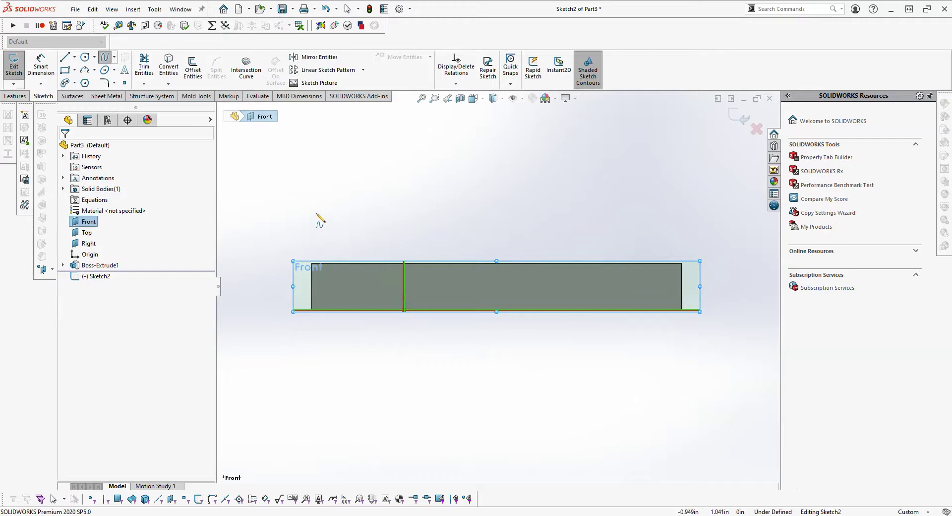
left_click(312, 195)
left_click(351, 221)
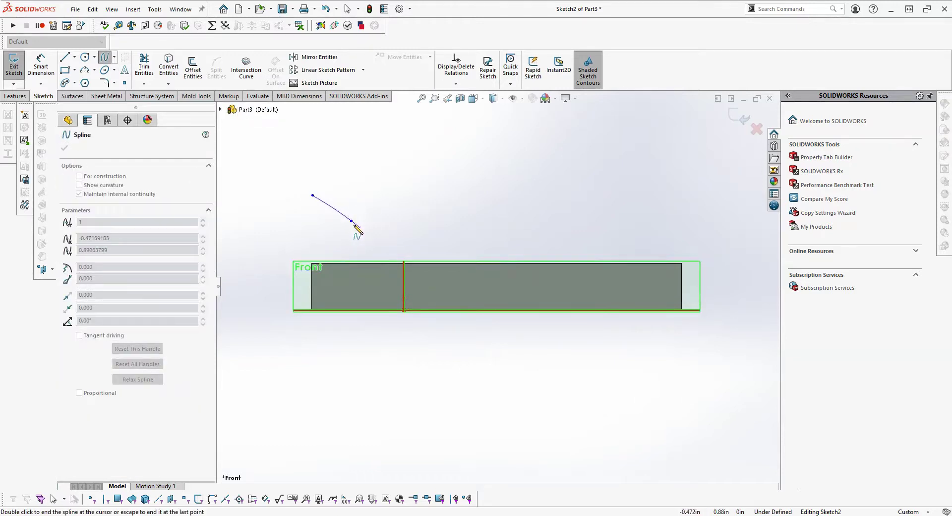
left_click(407, 245)
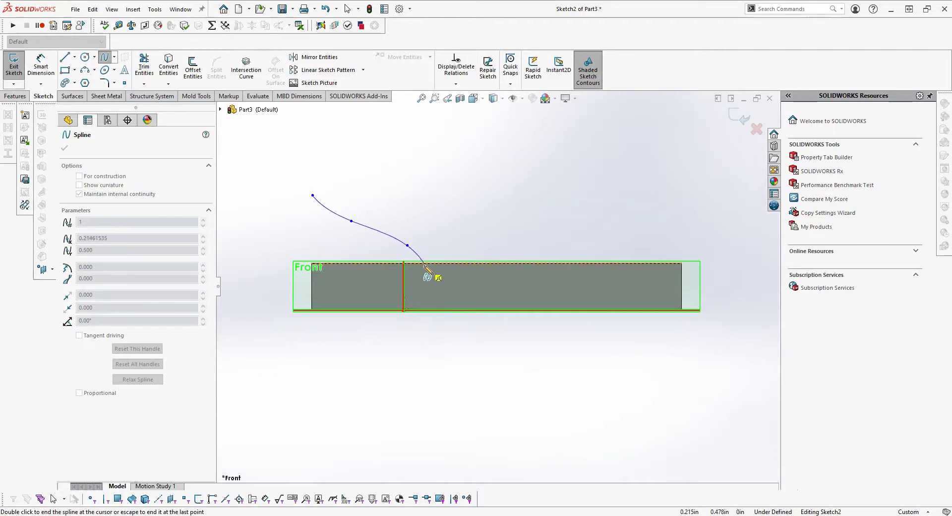
double_click(422, 264)
Dimension the spline's upper endpoint 0.25 in horizontally from the block's left edge.
left_click(313, 195)
left_click(312, 275, "ctrl")
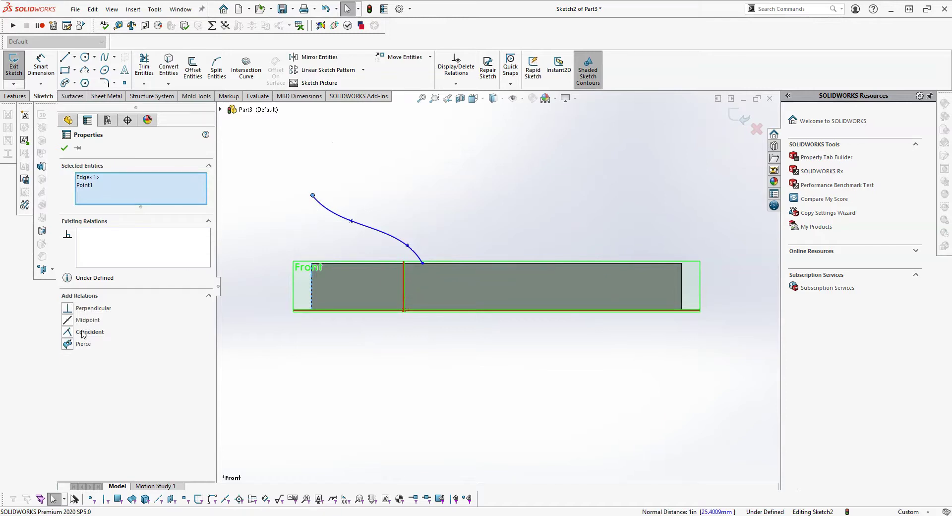
key("d")
left_click(313, 196)
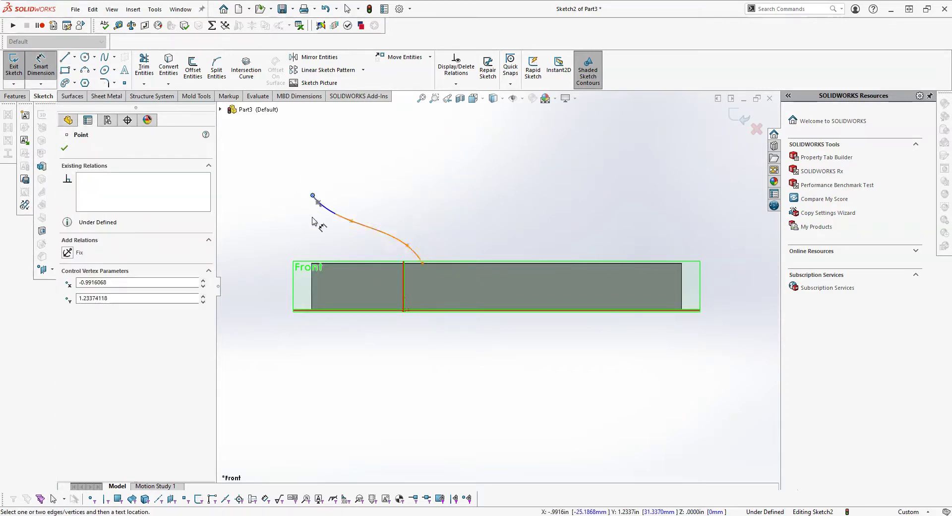
left_click(312, 287)
left_click(268, 180)
type("0.25")
key("Return")
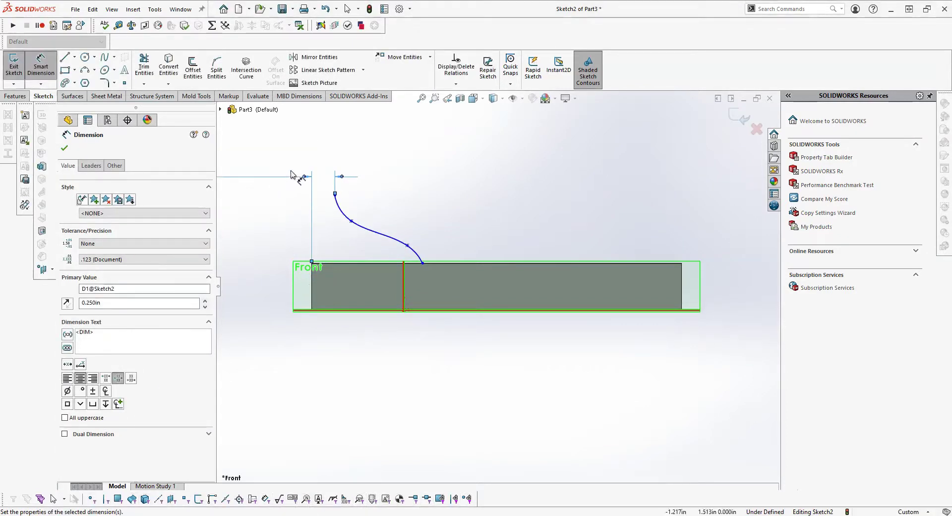
Reverse the 0.25 in dimension so the spline's endpoint lies outside the block's left edge, and place its text above the spline.
scroll(299, 174, "up", 3)
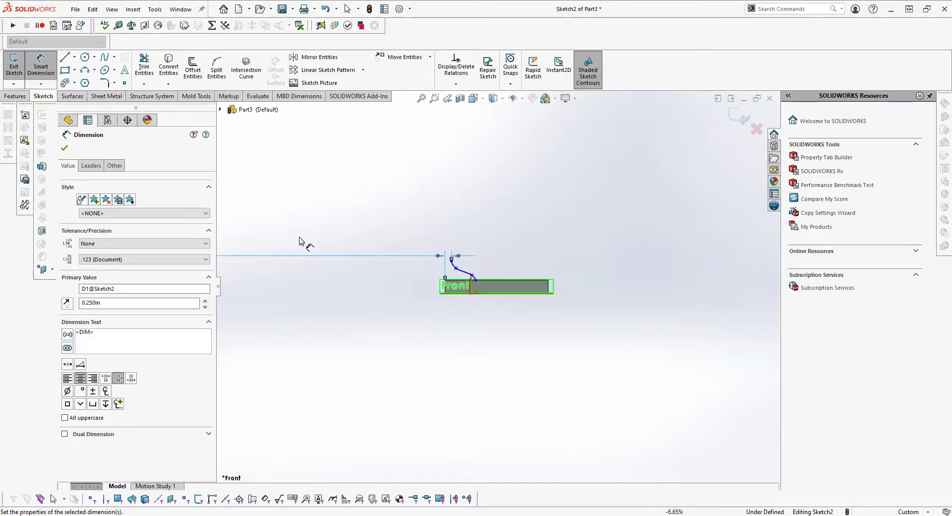
key("z")
key("z")
key("z")
left_click_drag(297, 270, 451, 269)
scroll(478, 273, "down", 6)
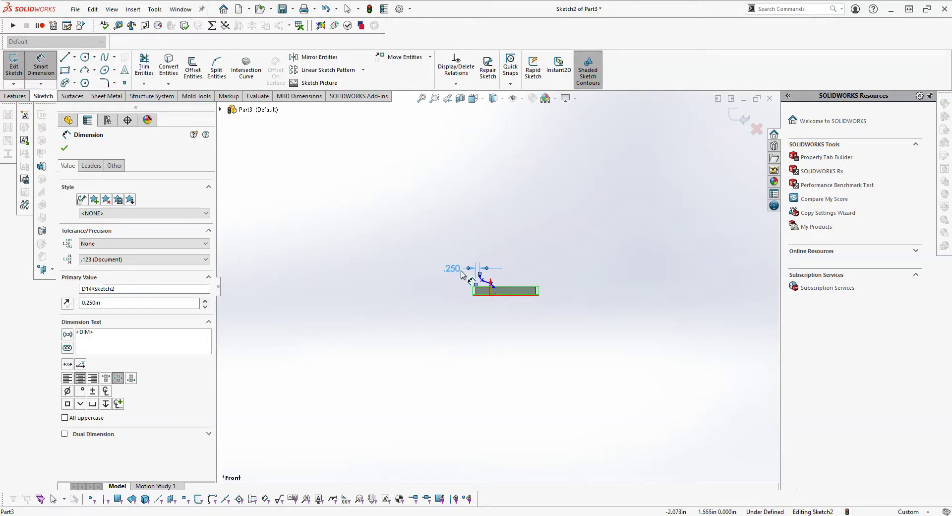
left_click(68, 305)
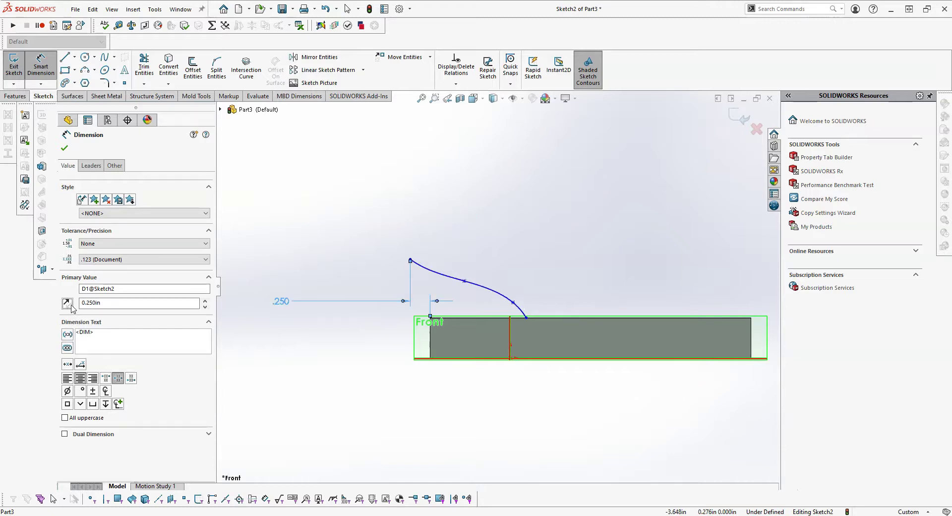
left_click_drag(282, 301, 329, 206)
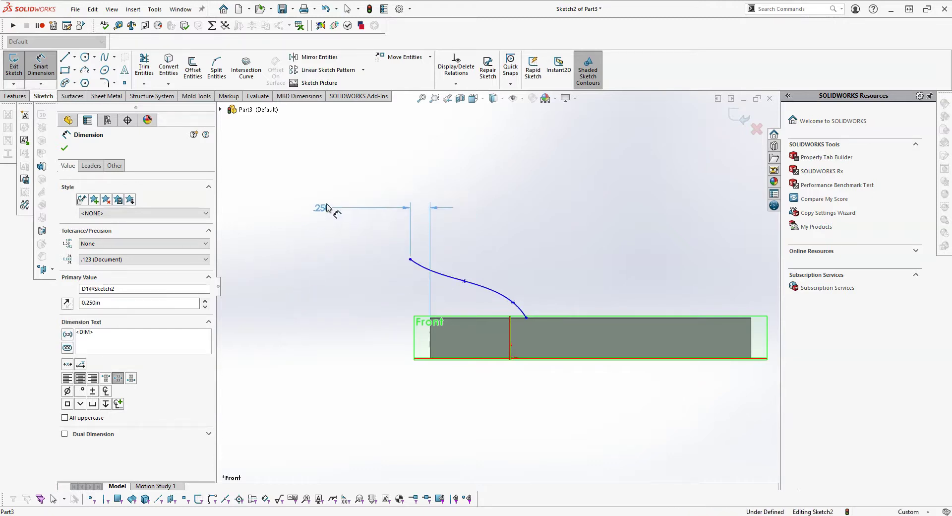
Raise the spline's free upper endpoint slightly to steepen the curve, and exit the sketch.
left_click(503, 260)
left_click_drag(407, 263, 410, 243)
left_click(366, 259)
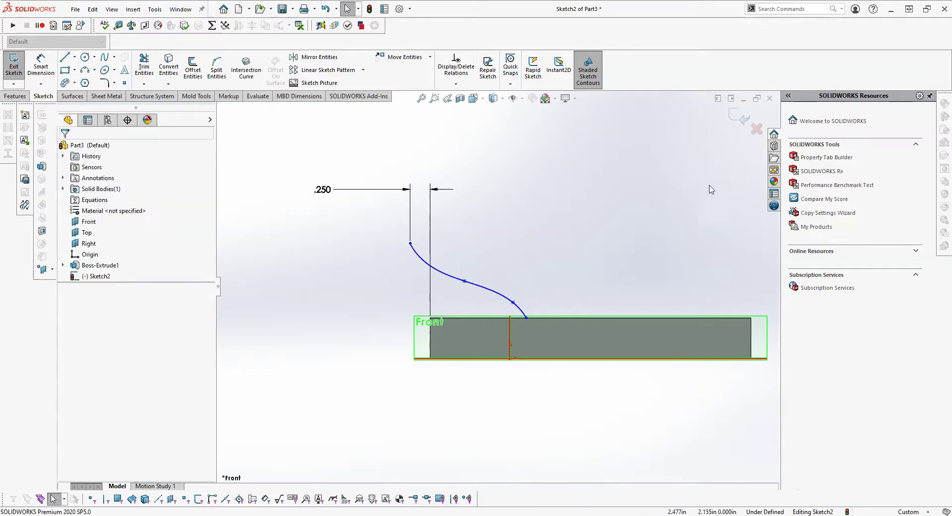
left_click(736, 118)
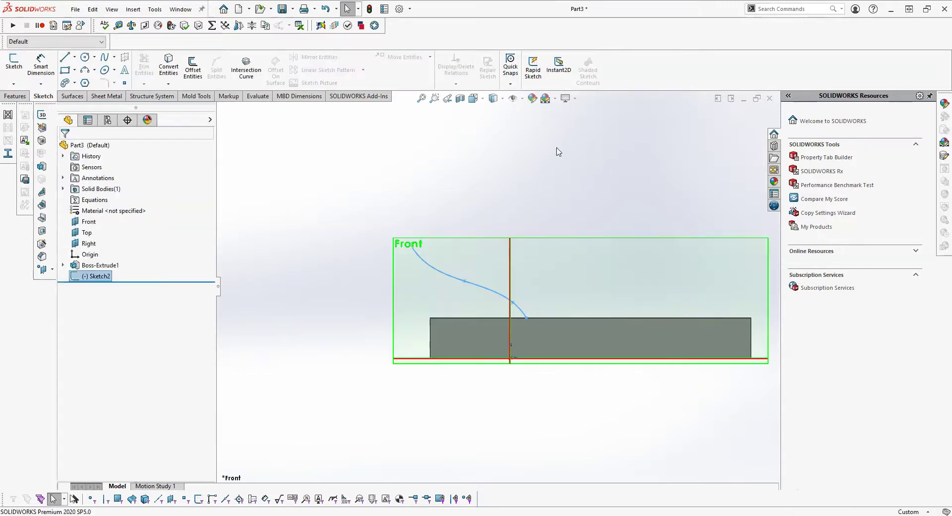
Create a reference plane coincident with the spline's second point and parallel to the block's top face.
mouse_move(563, 174)
middle_mouse_down()
mouse_move(540, 195)
mouse_move(587, 146)
mouse_move(534, 189)
mouse_move(512, 185)
mouse_move(535, 176)
mouse_move(531, 202)
mouse_move(485, 271)
middle_mouse_up()
double_click(480, 263)
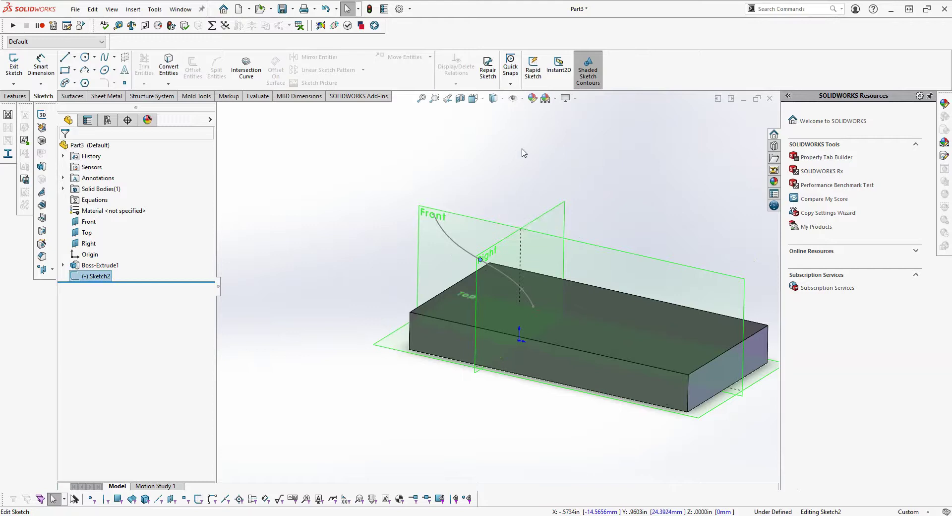
left_click(15, 96)
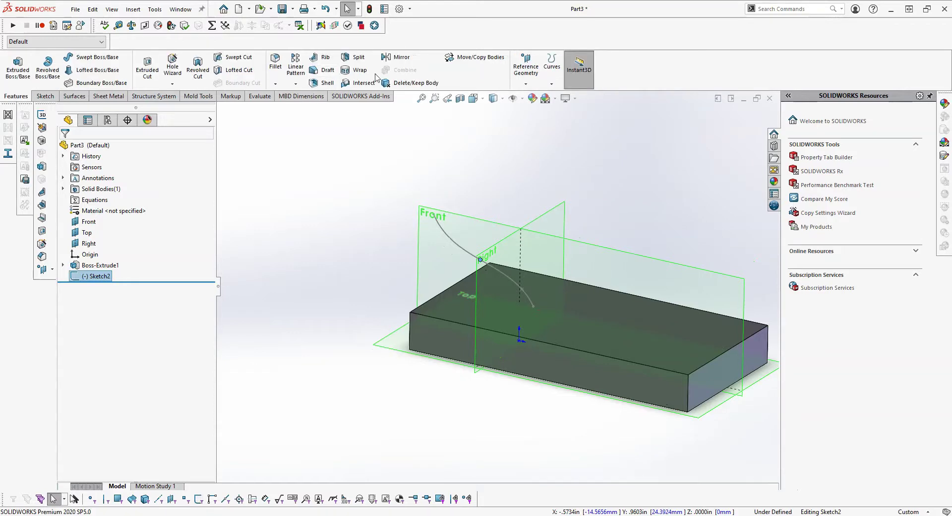
left_click(531, 83)
left_click(533, 96)
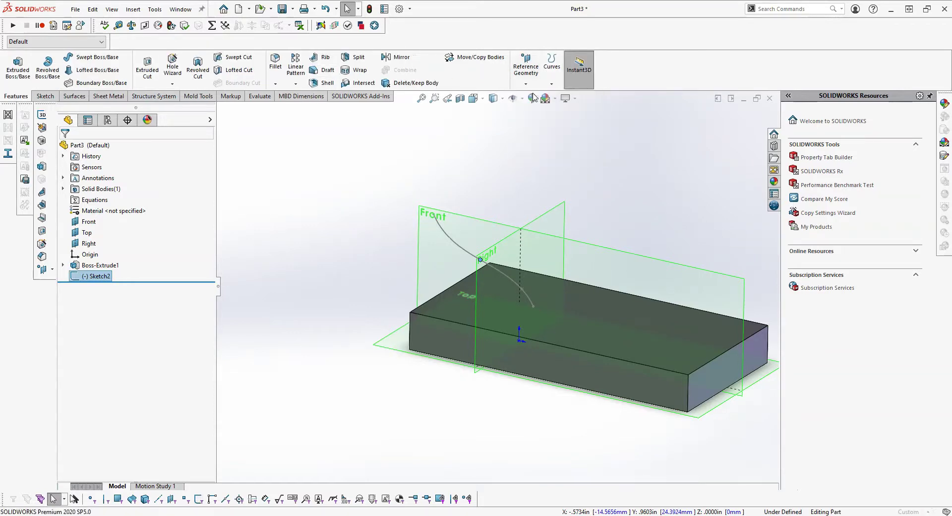
left_click(445, 294)
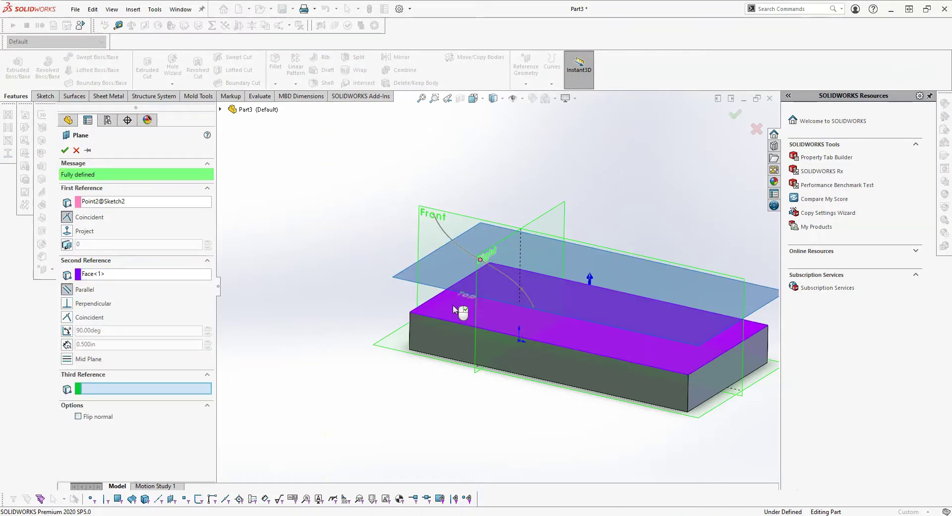
left_click(65, 150)
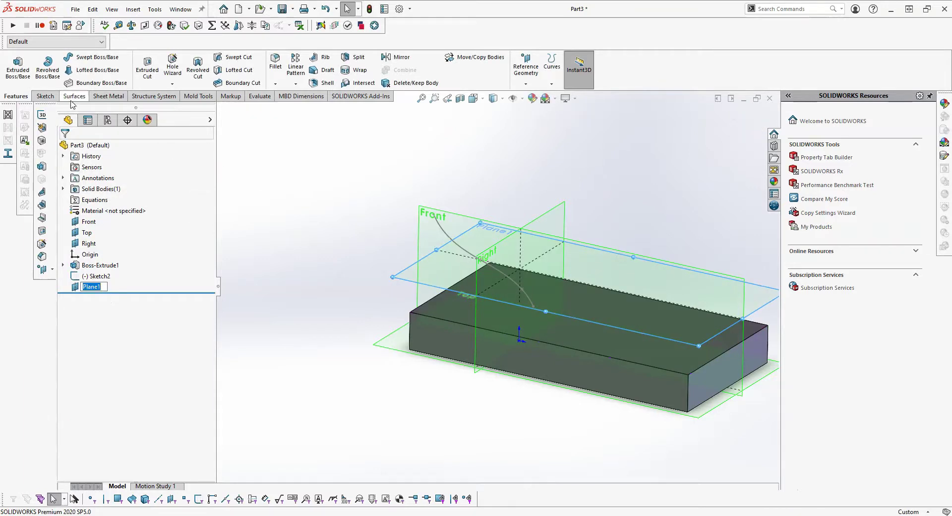
Start a sketch on the new reference plane, with the block body and all planes hidden.
left_click(45, 96)
left_click(14, 64)
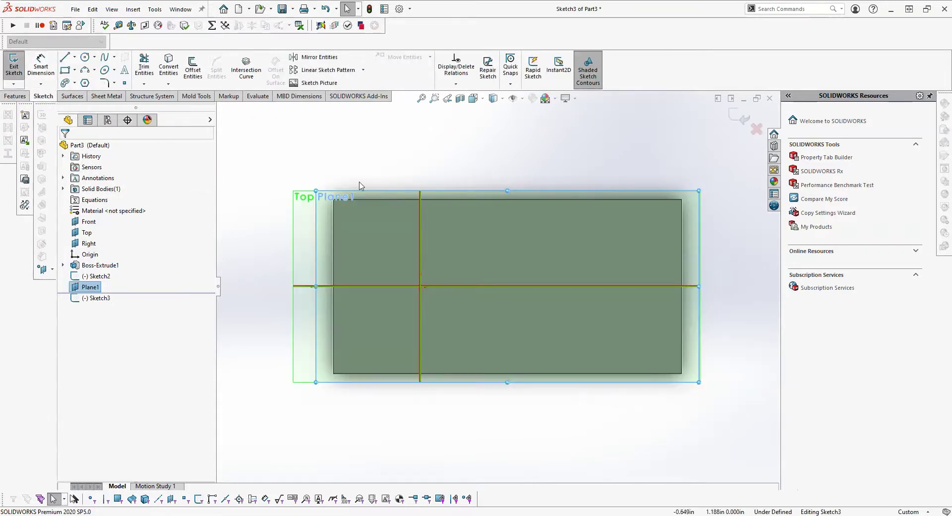
left_click(276, 249)
left_click(382, 254)
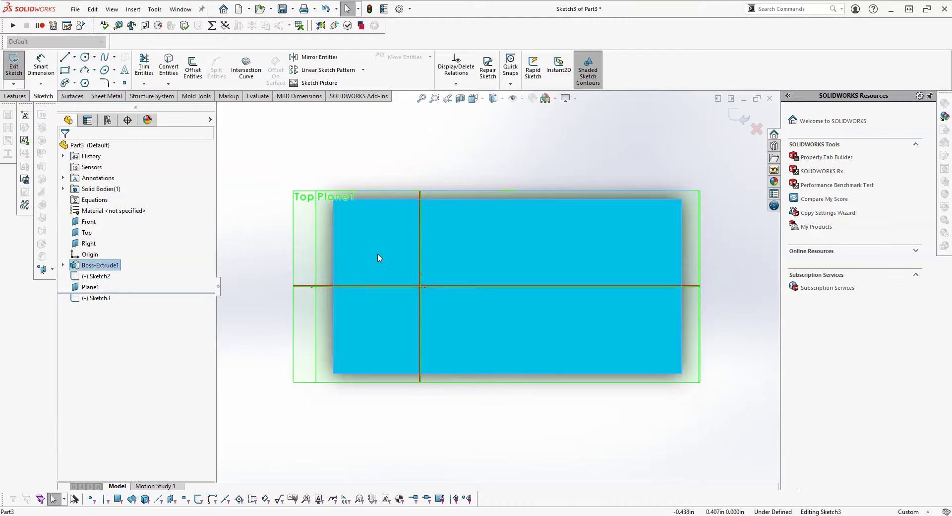
right_click(474, 236)
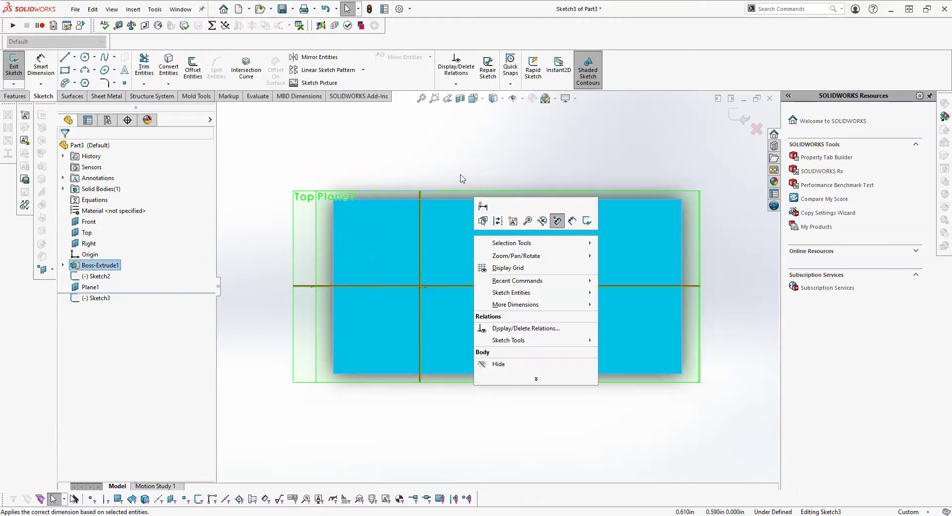
left_click(499, 364)
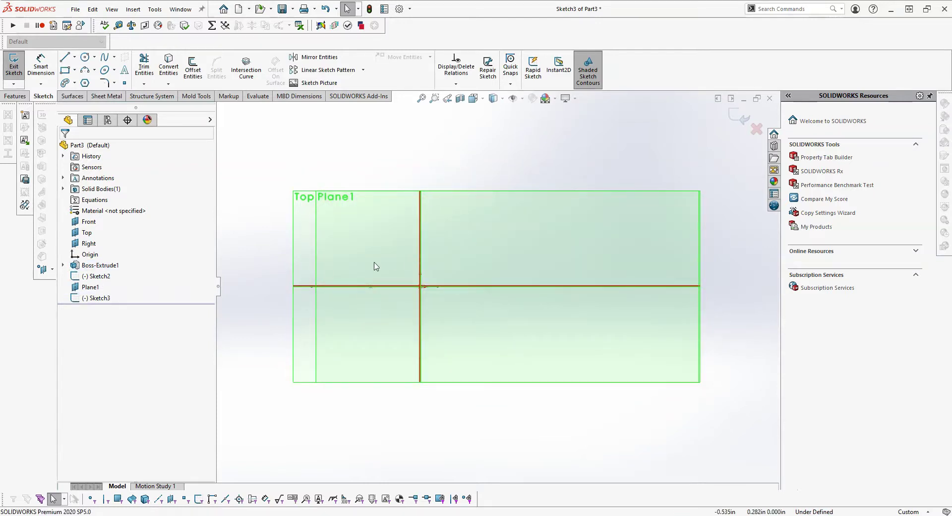
left_click(514, 98)
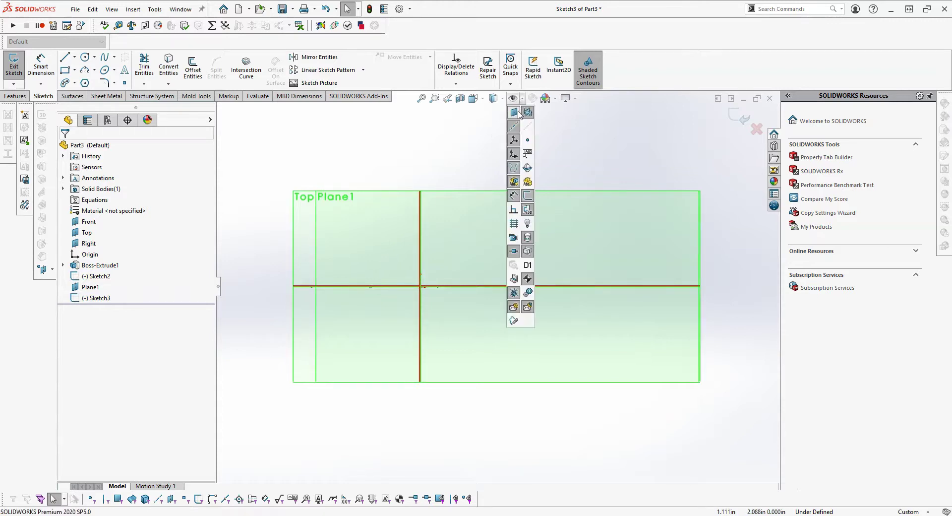
left_click(514, 114)
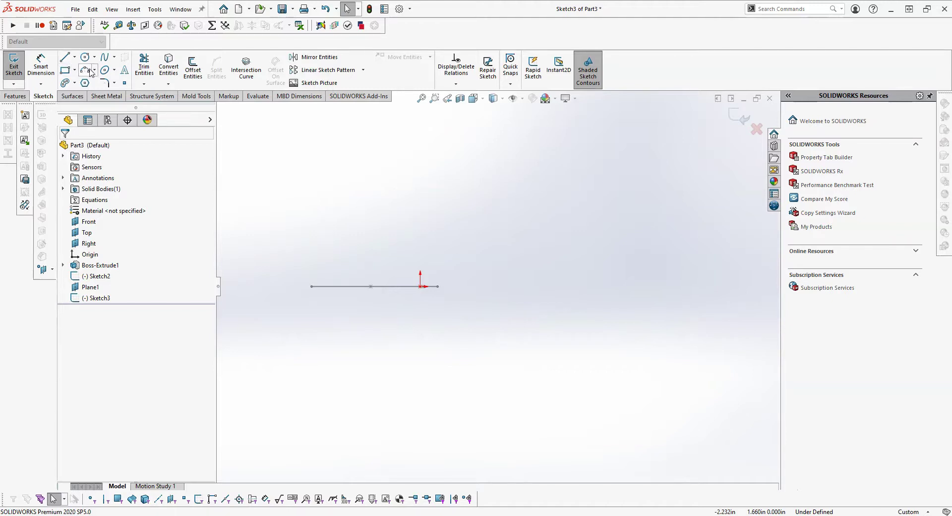
Draw a three-point spline that bows to the right and crosses the first spline near its second point.
left_click(104, 58)
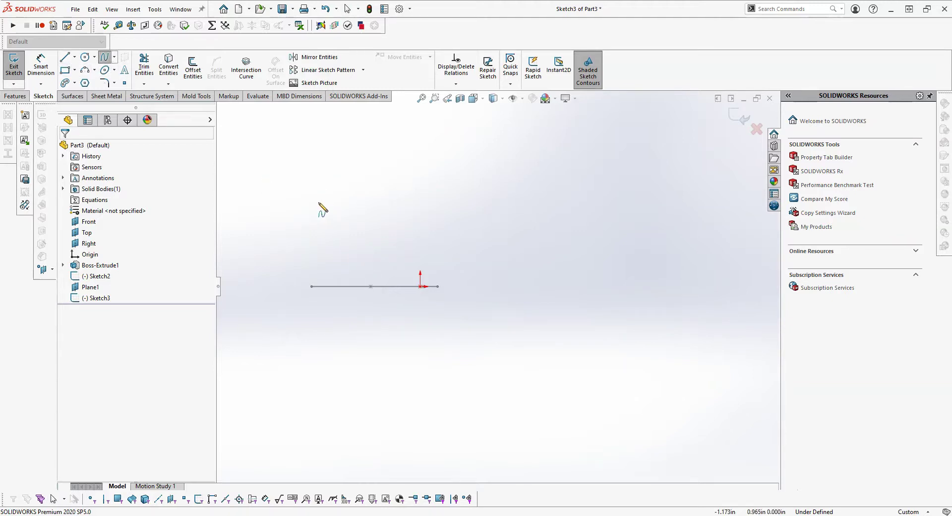
left_click(319, 203)
left_click(370, 267)
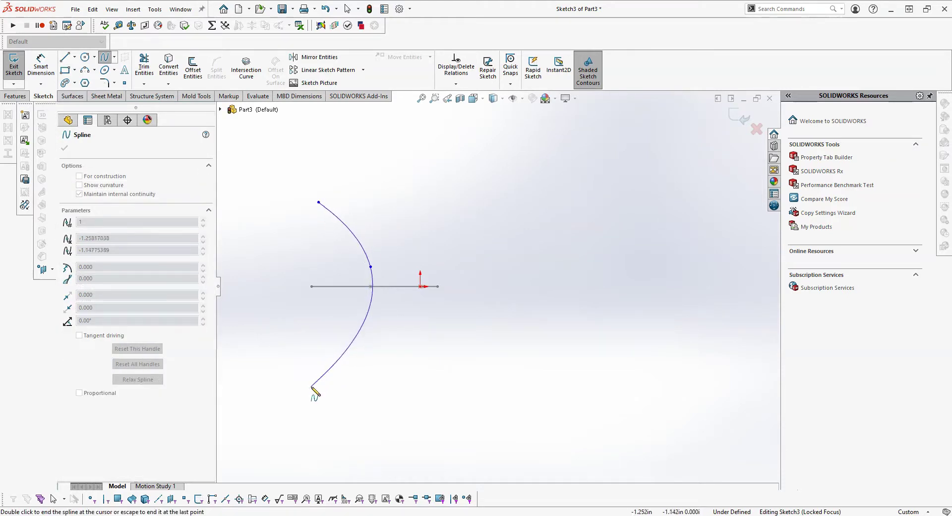
left_click(342, 337)
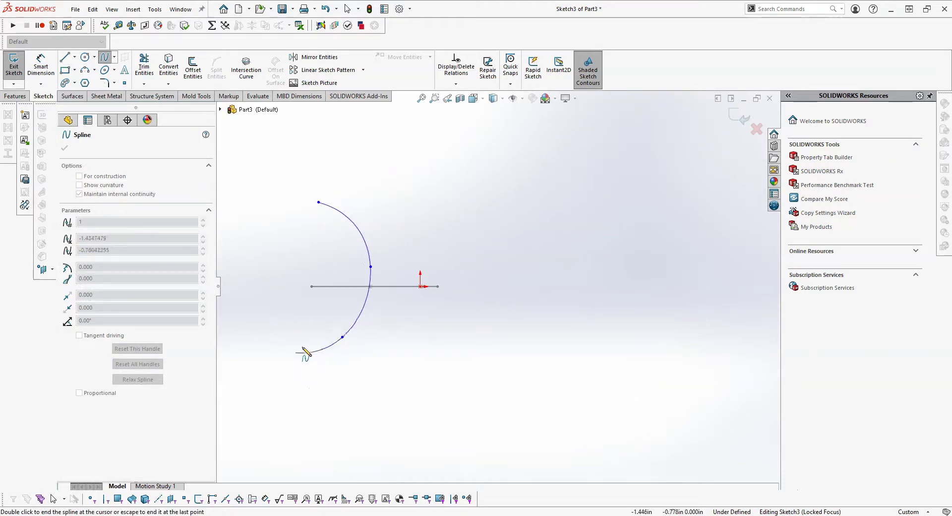
double_click(340, 336)
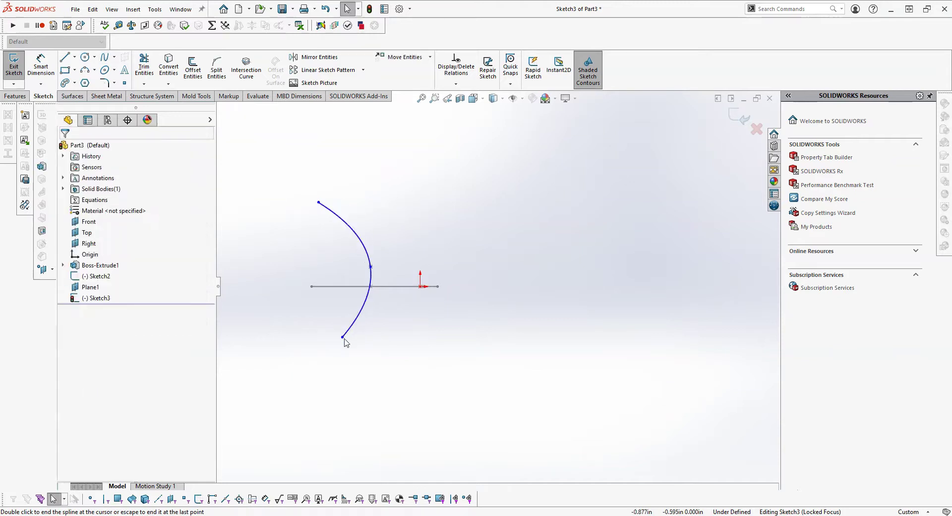
Move the new spline's lower endpoint next to the first spline and add a Pierce relation between that endpoint and the first spline.
left_click_drag(343, 338, 372, 281)
left_click(372, 286, "ctrl")
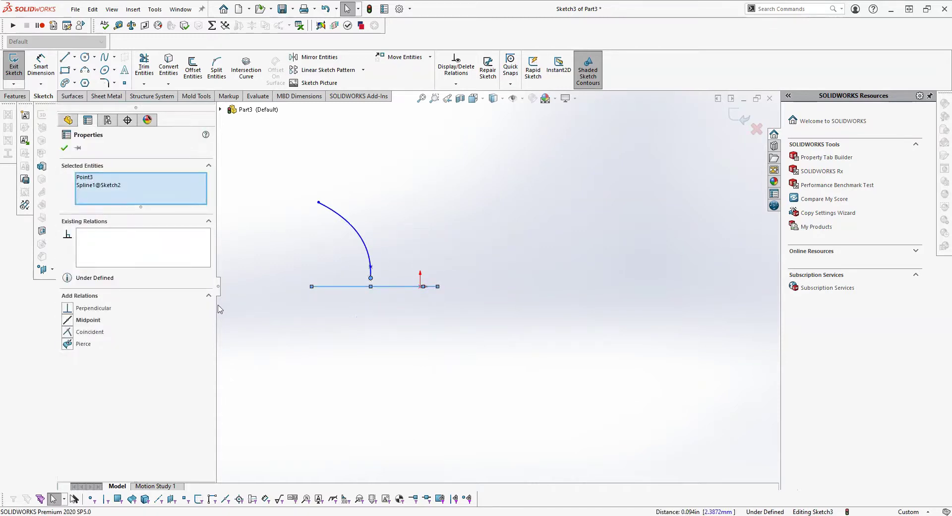
left_click(406, 354)
middle_click_drag(406, 354, 372, 277)
left_click(369, 276)
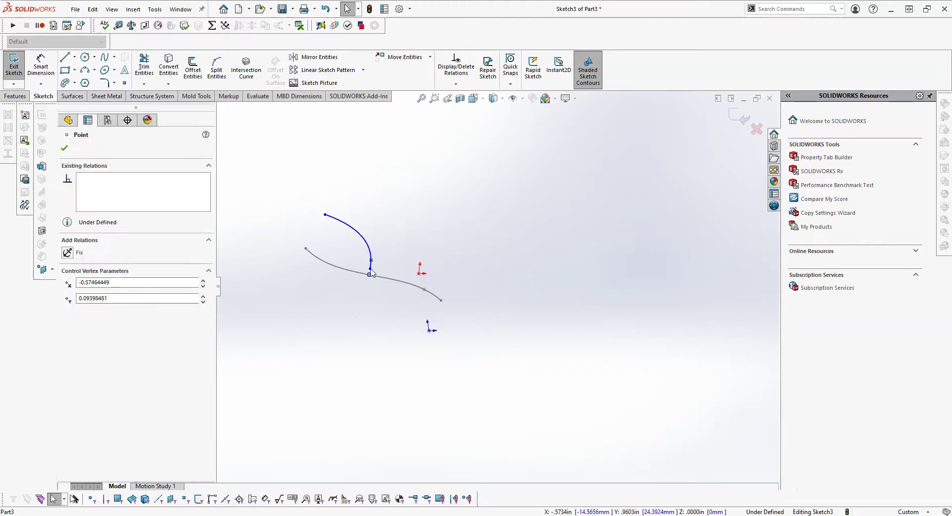
left_click(373, 276, "ctrl")
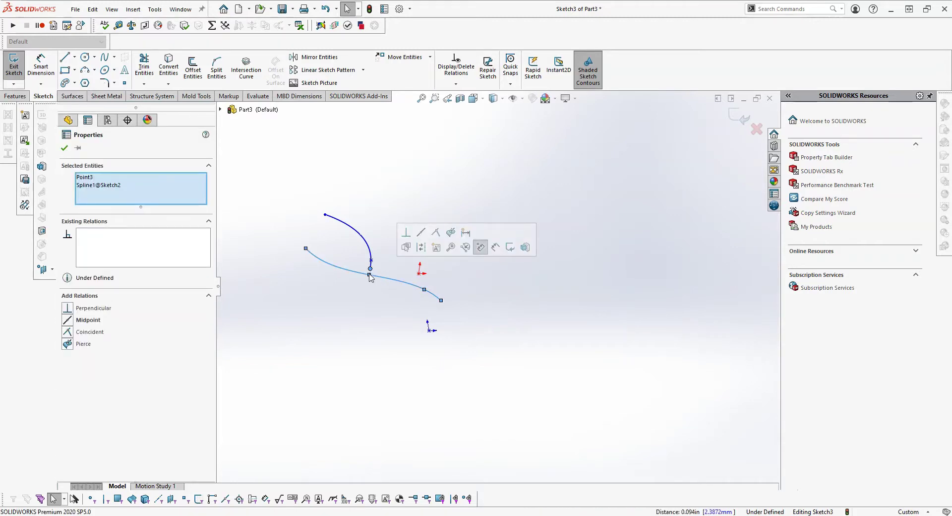
left_click(83, 344)
left_click(441, 253)
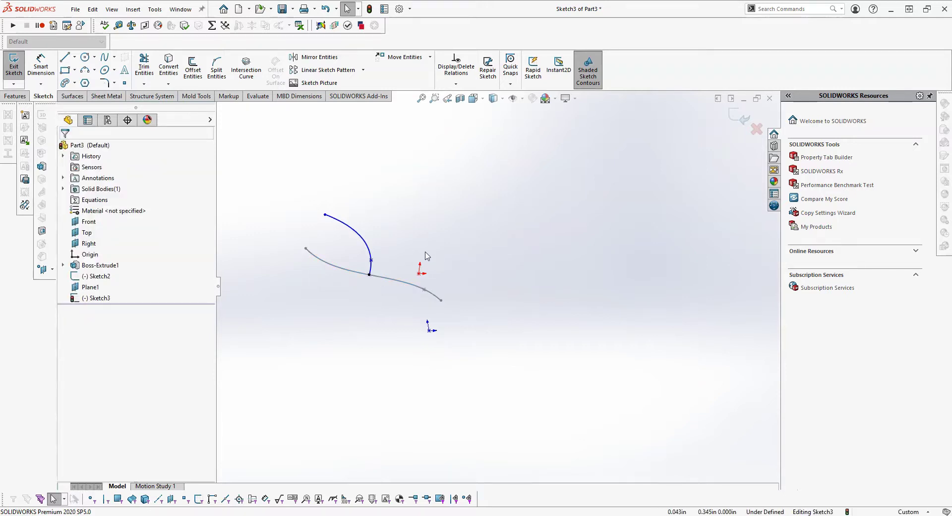
Reshape the new spline in the top view by moving its middle point up along the curve and lowering its free endpoint, and exit the sketch.
key("space")
left_click(430, 327)
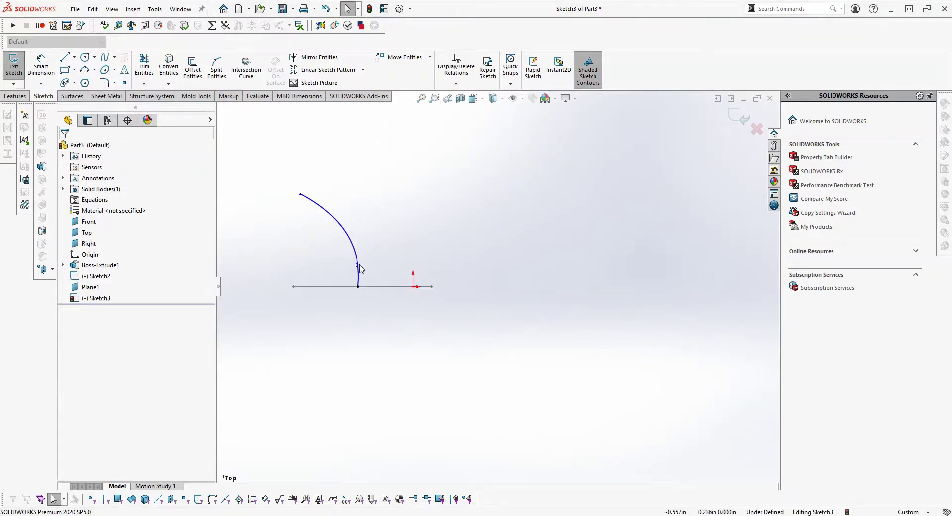
left_click_drag(358, 266, 337, 225)
left_click(355, 160)
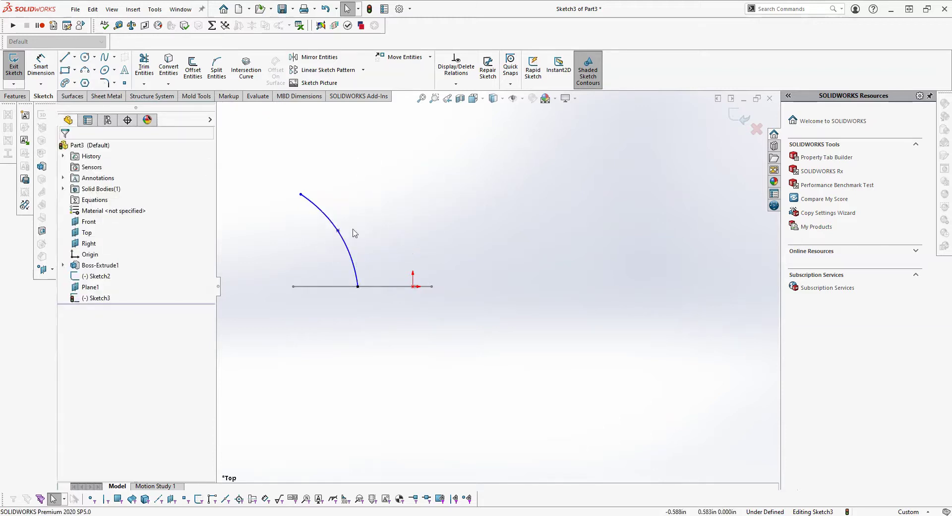
mouse_move(299, 196)
left_mouse_down()
mouse_move(291, 187)
mouse_move(298, 205)
left_mouse_up()
left_click(740, 122)
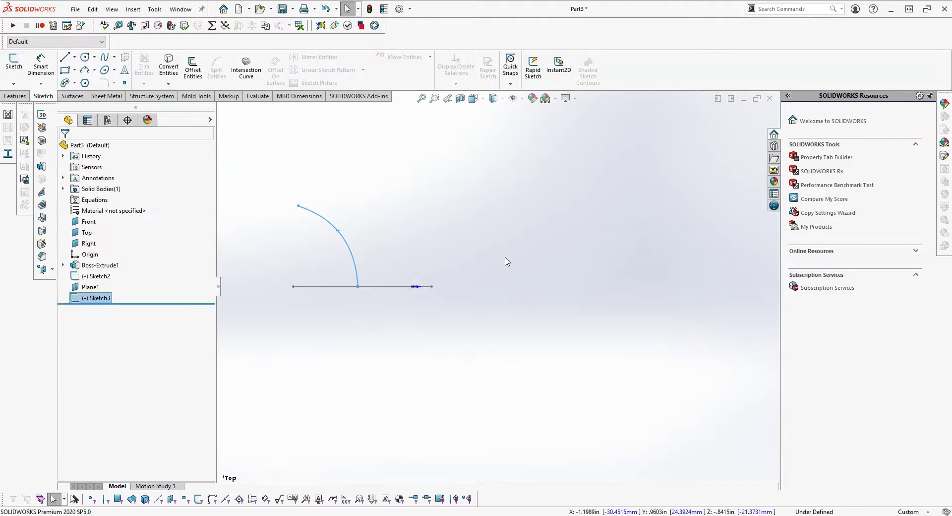
Start a swept surface with the first spline, Sketch2, as profile and the second spline, Sketch3, as path.
mouse_move(506, 261)
middle_mouse_down()
mouse_move(448, 290)
mouse_move(385, 125)
mouse_move(365, 149)
mouse_move(431, 168)
middle_mouse_up()
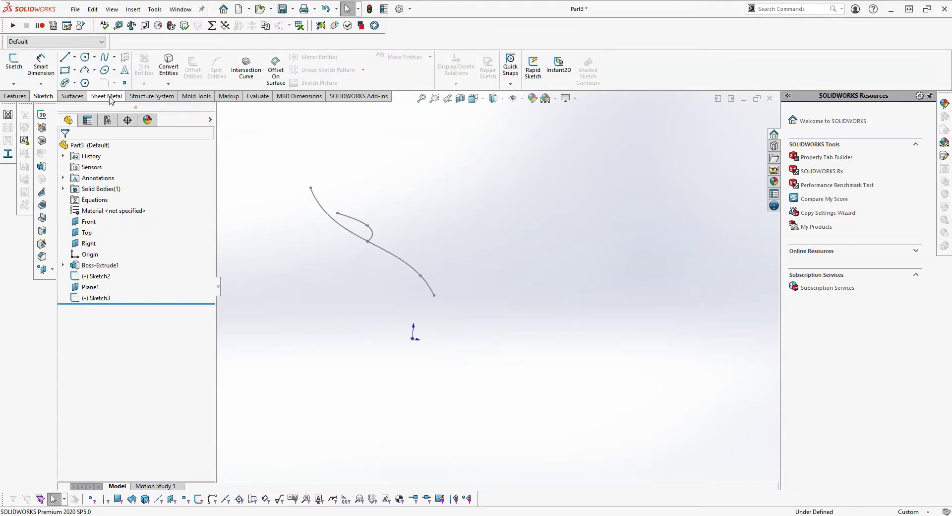
left_click(79, 99)
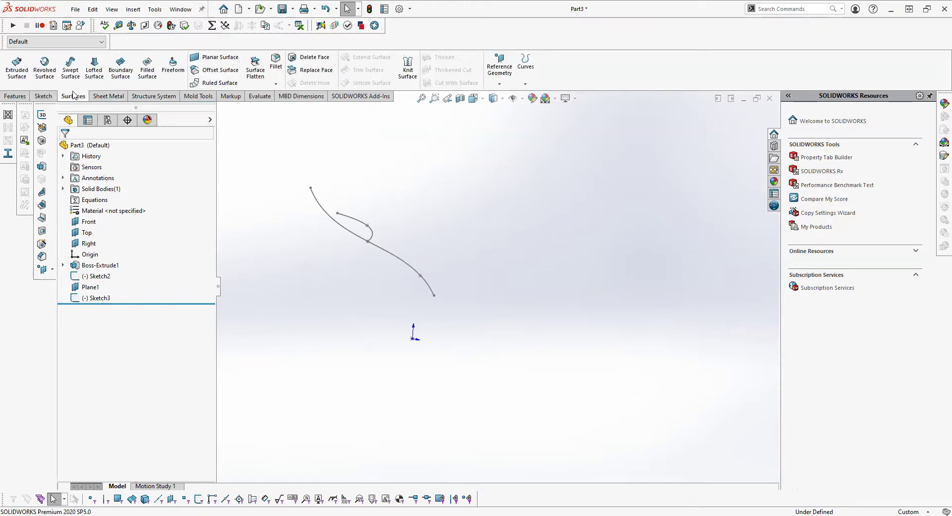
left_click(70, 67)
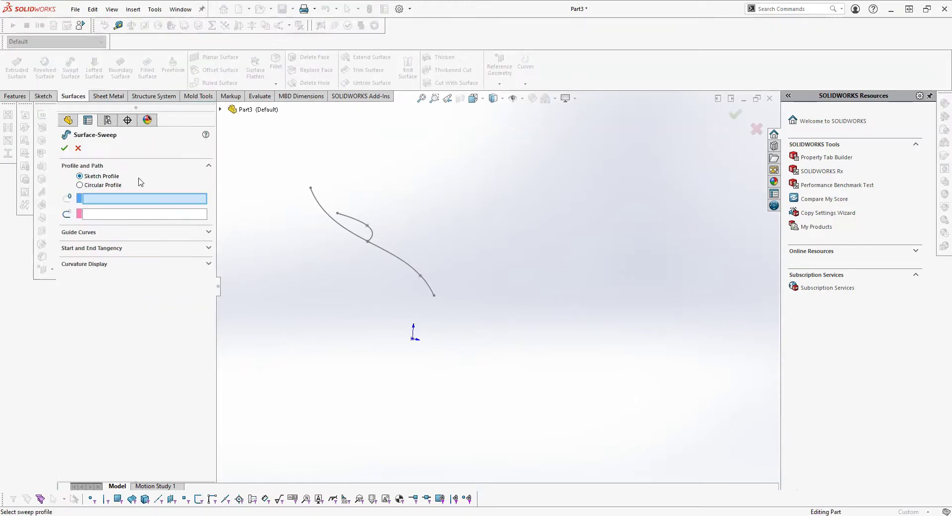
left_click(403, 261)
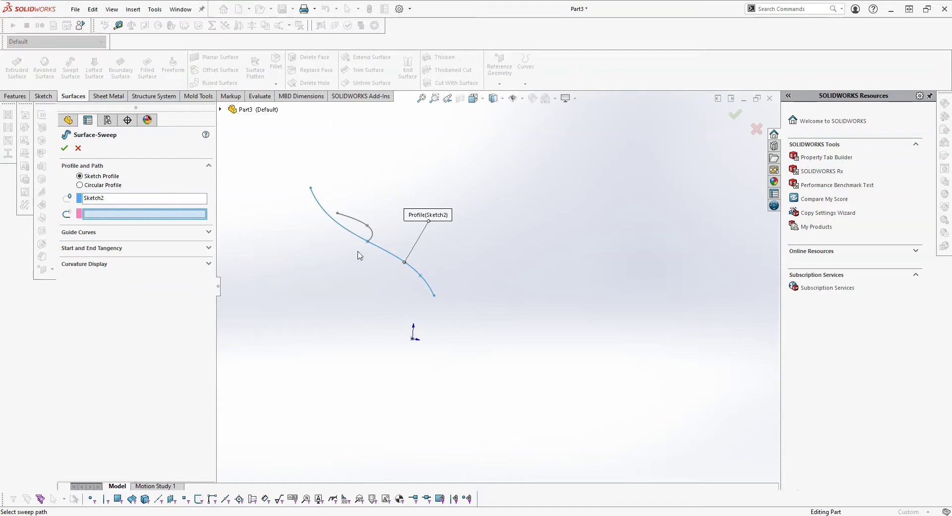
left_click(360, 224)
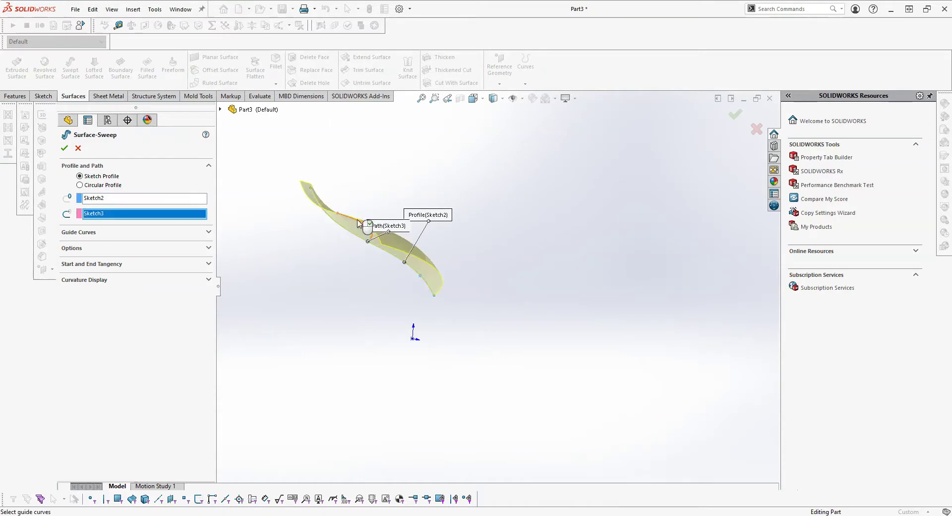
mouse_move(349, 259)
middle_mouse_down()
mouse_move(319, 207)
mouse_move(262, 258)
mouse_move(268, 319)
mouse_move(585, 185)
mouse_move(583, 216)
mouse_move(591, 213)
mouse_move(565, 158)
middle_mouse_up()
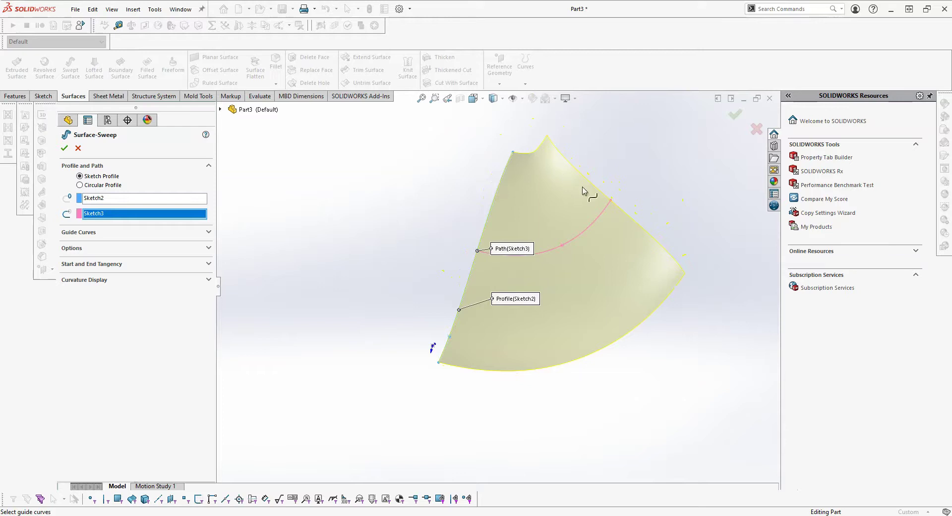
Set both the start and end tangency types of the swept surface to Path Tangent.
left_click(82, 264)
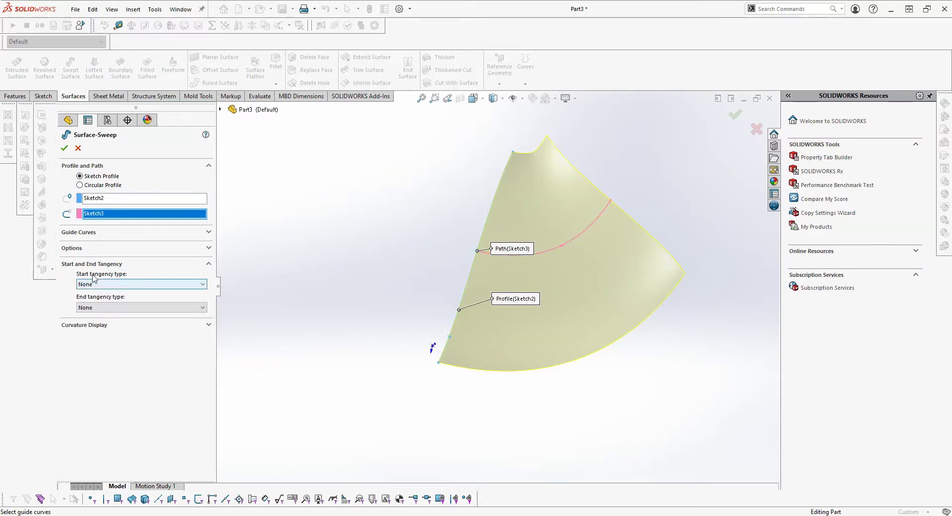
left_click(120, 284)
left_click(120, 300)
left_click(121, 285)
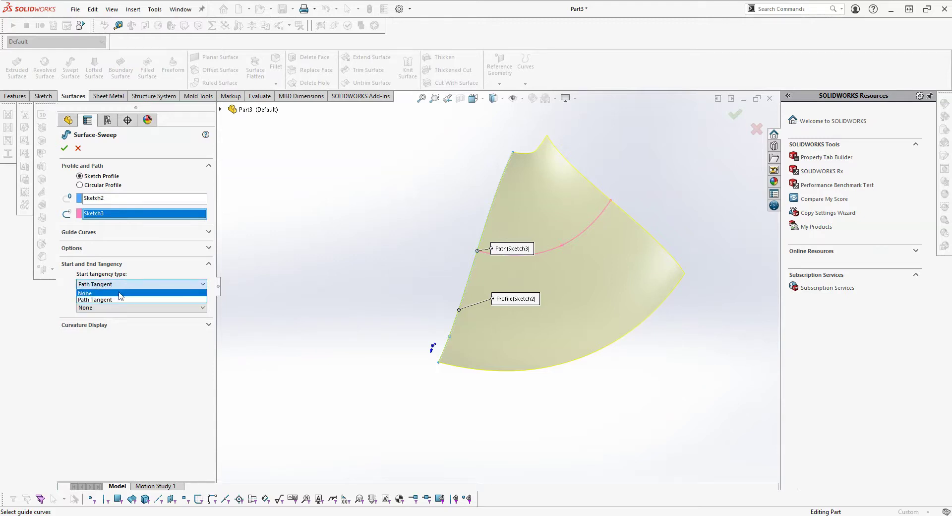
left_click(121, 292)
left_click(120, 308)
left_click(123, 322)
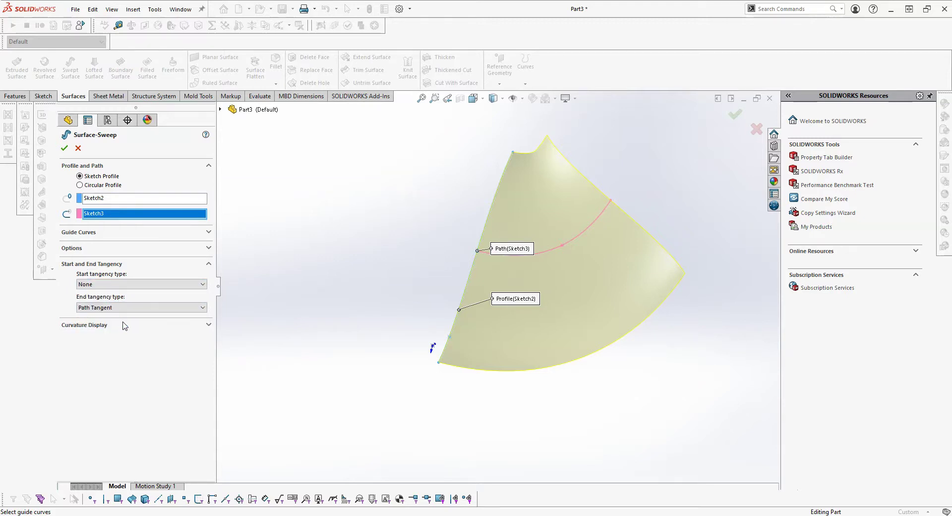
left_click(163, 284)
left_click(166, 300)
Set the sweep's profile orientation to Keep Normal Constant.
left_click(152, 248)
left_click(109, 266)
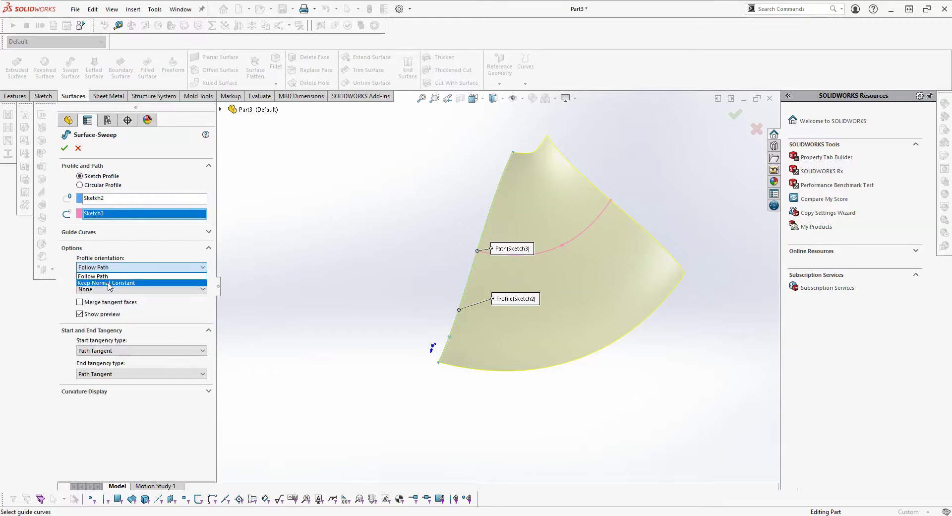
left_click(110, 283)
middle_click_drag(378, 200, 430, 241)
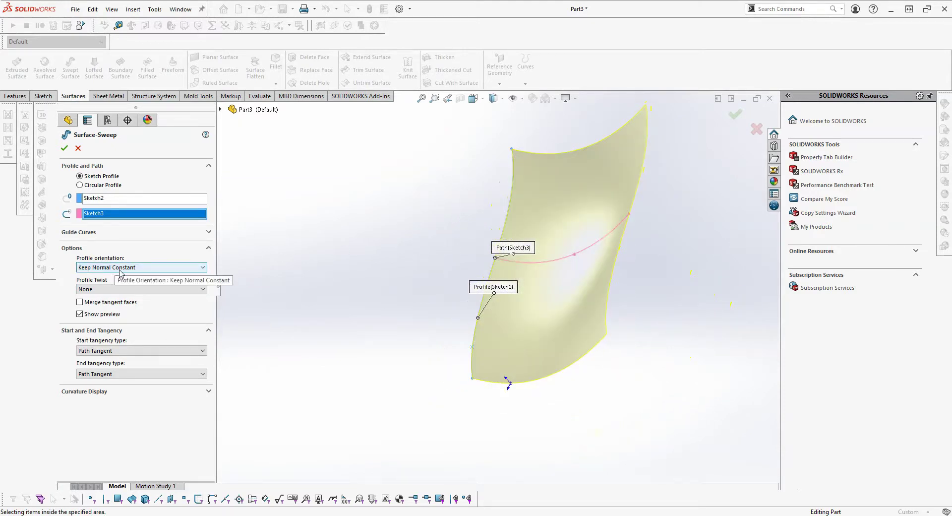
Try a specified profile twist of 10 to 25 degrees on the sweep, and set the profile twist back to None.
left_click(154, 289)
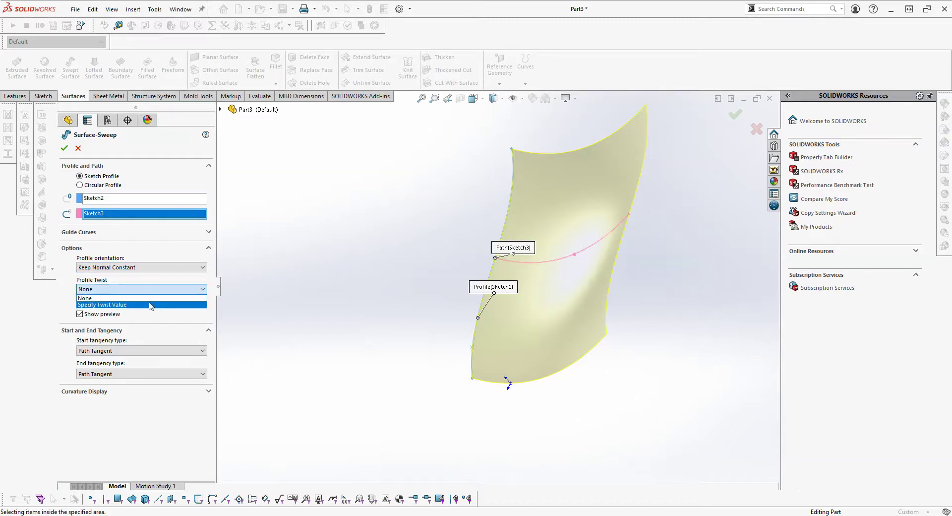
left_click(147, 304)
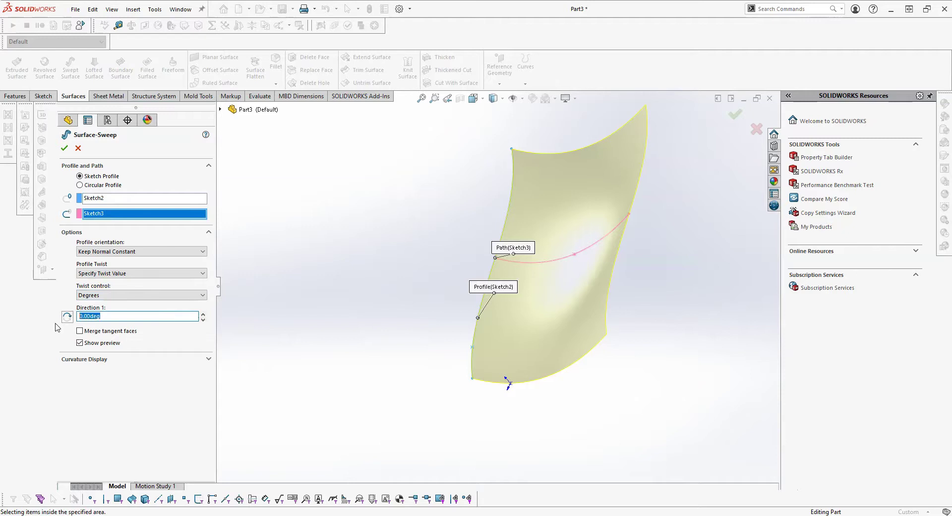
key("Return")
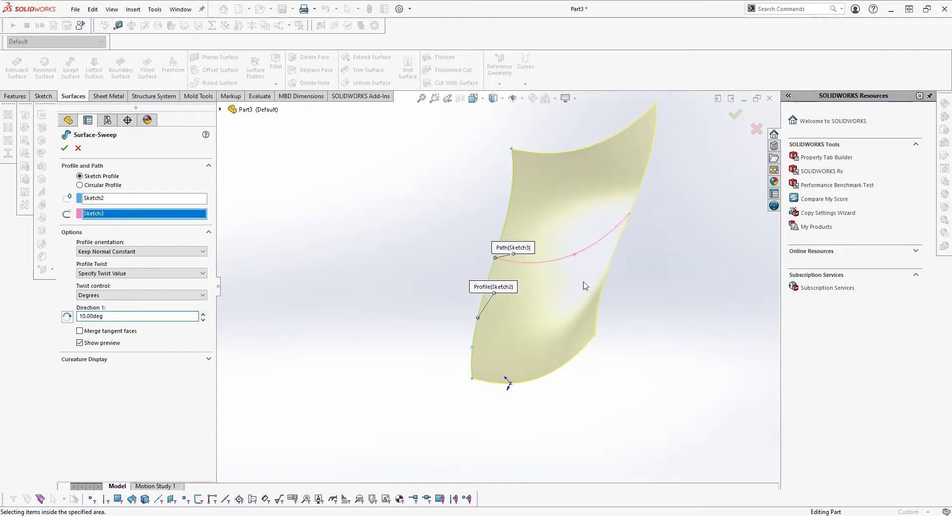
middle_click_drag(584, 286, 404, 296)
left_click(203, 314)
left_click(203, 314)
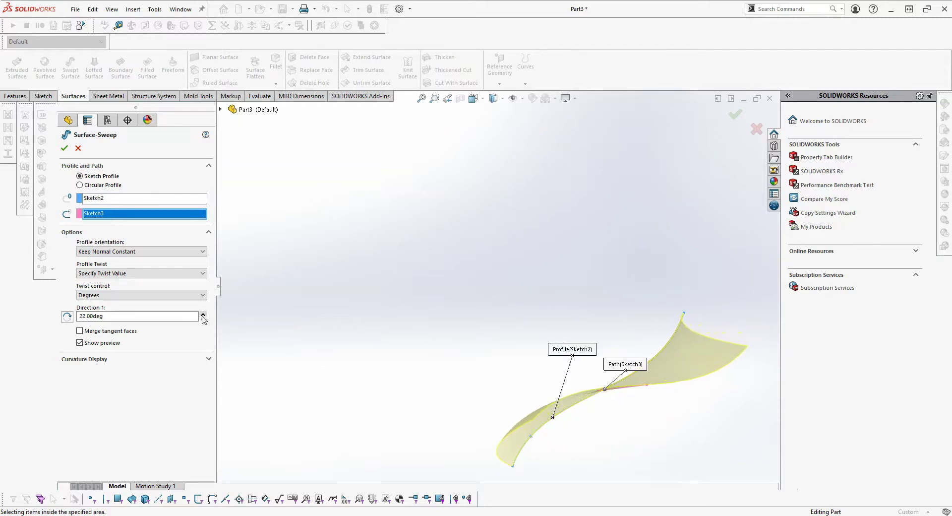
middle_click_drag(601, 370, 581, 326)
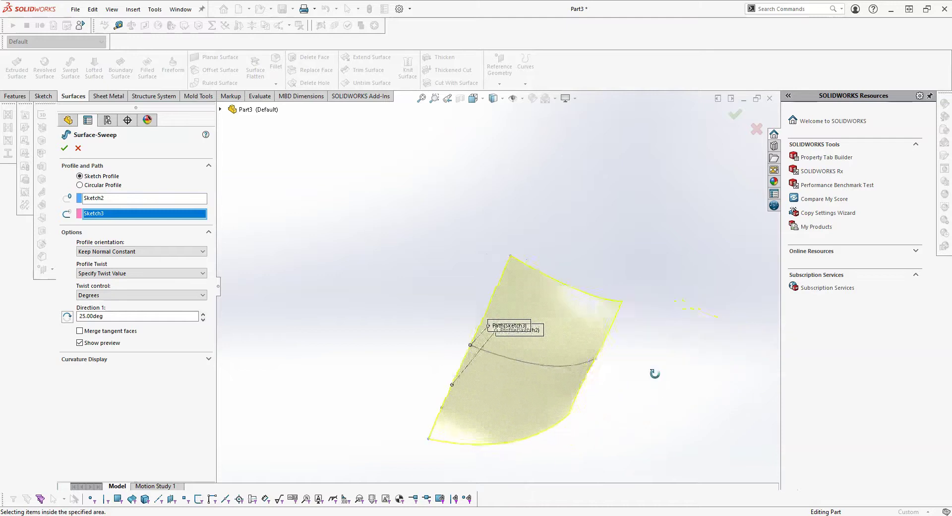
middle_click_drag(660, 374, 585, 343)
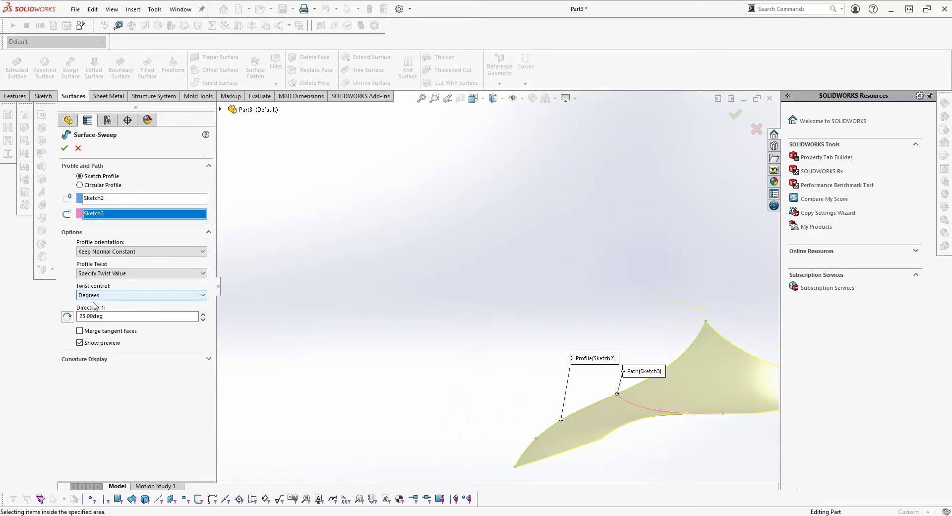
left_click(106, 273)
left_click(104, 282)
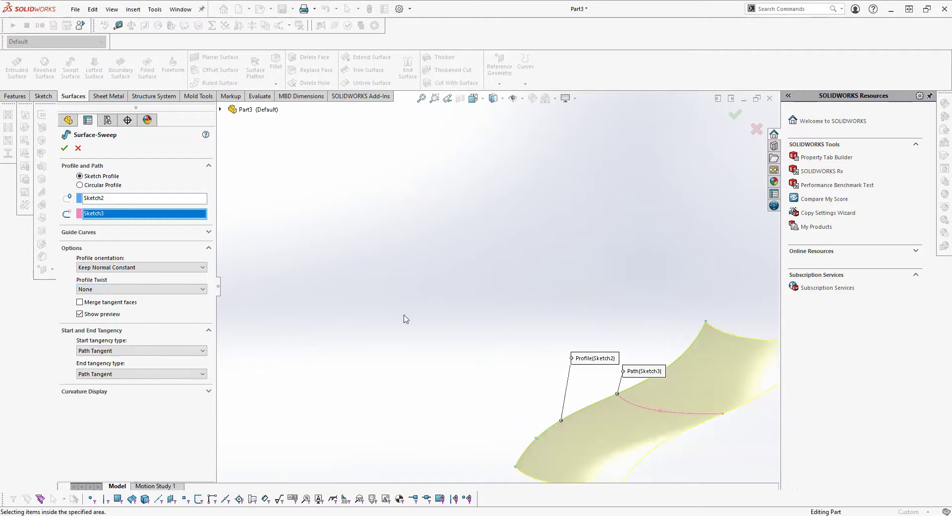
Accept the swept surface and show the hidden block body.
key("ctrl+1")
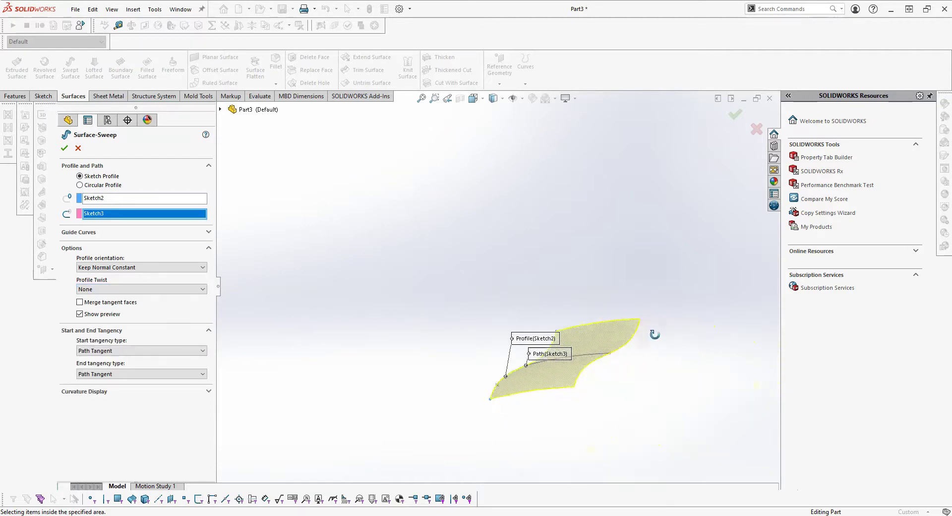
left_click(735, 115)
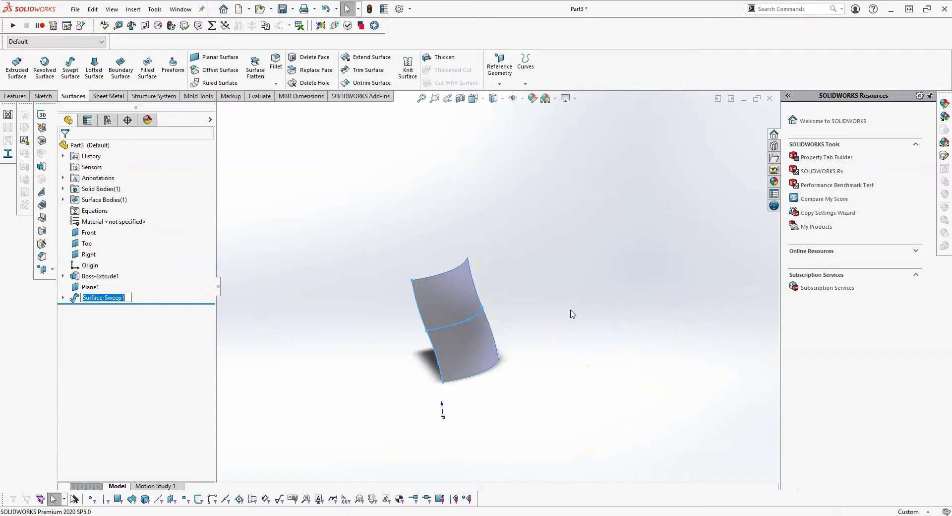
left_click(87, 276)
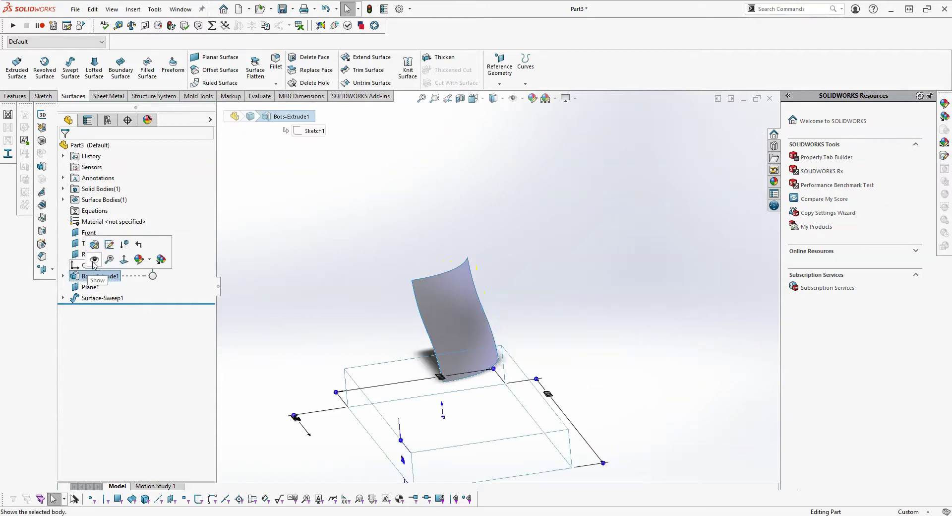
left_click(93, 260)
left_click(399, 336)
middle_click_drag(399, 336, 633, 258)
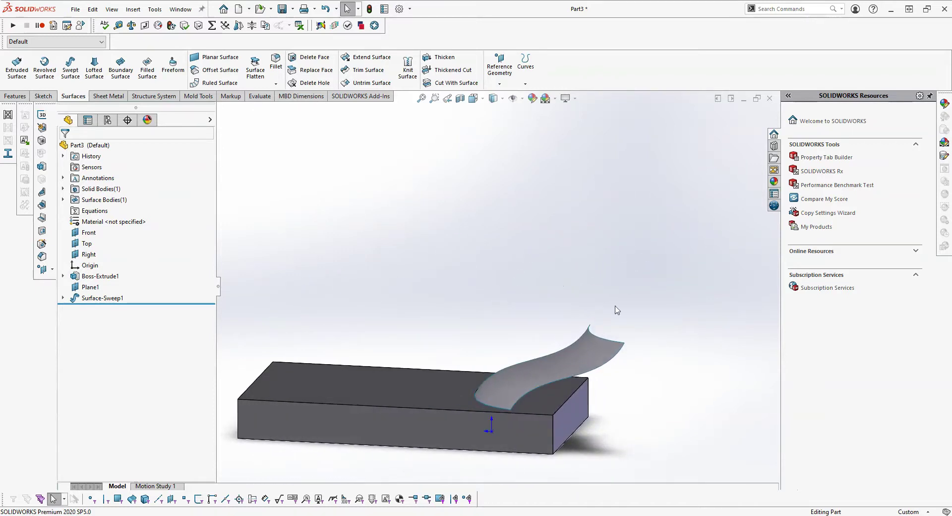
Create a reference plane coincident with the swept surface's long curved edge opposite the profile sketch.
scroll(521, 406, "down", 5)
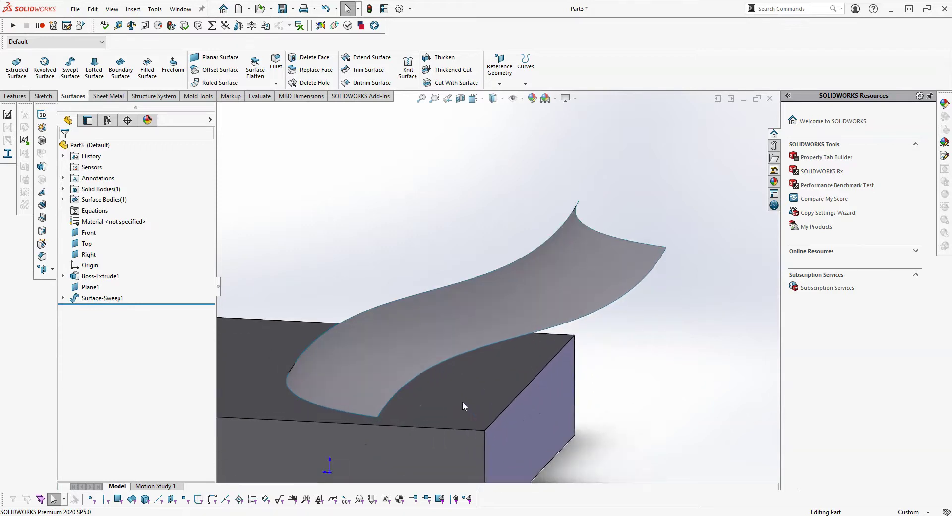
left_click(468, 351)
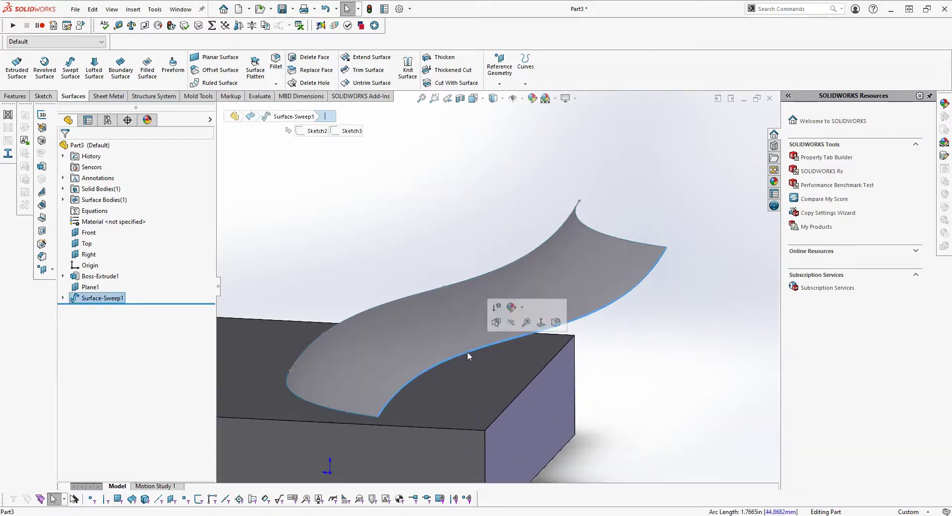
left_click(500, 69)
left_click(508, 97)
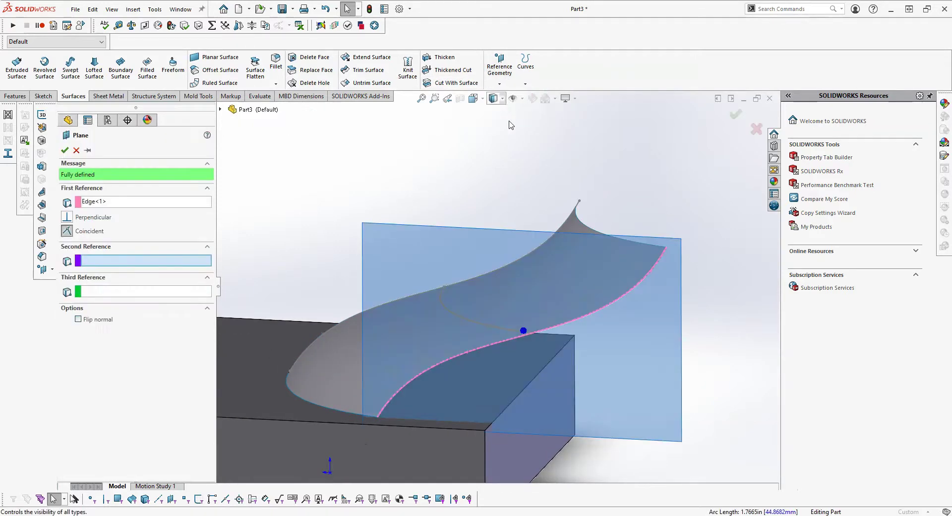
left_click(64, 150)
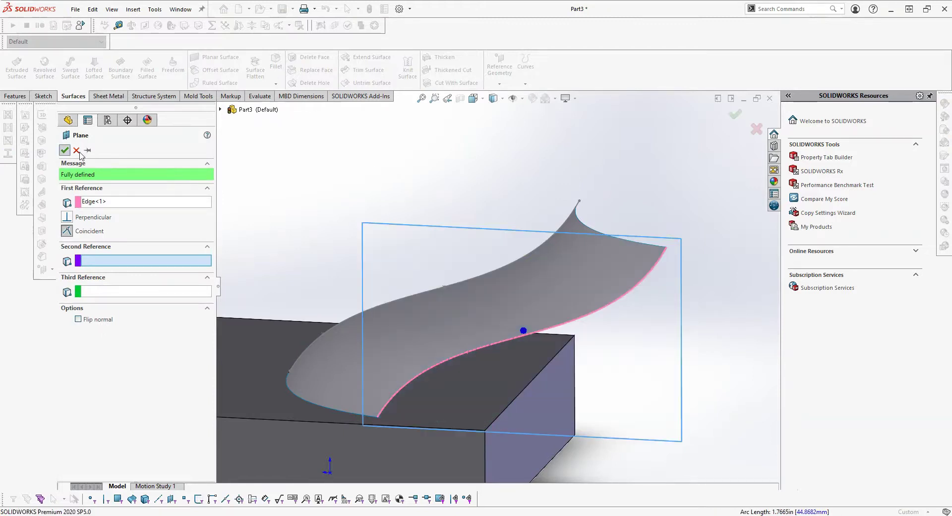
Start a sketch on the new reference plane and convert the swept surface's adjacent long curved edge into it.
left_click(44, 96)
left_click(14, 62)
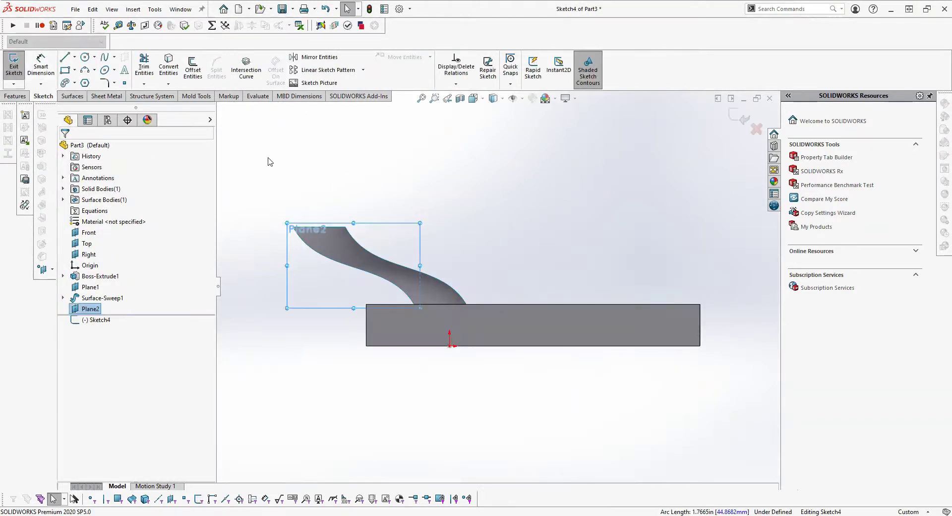
left_click(173, 69)
middle_click_drag(367, 254, 668, 253)
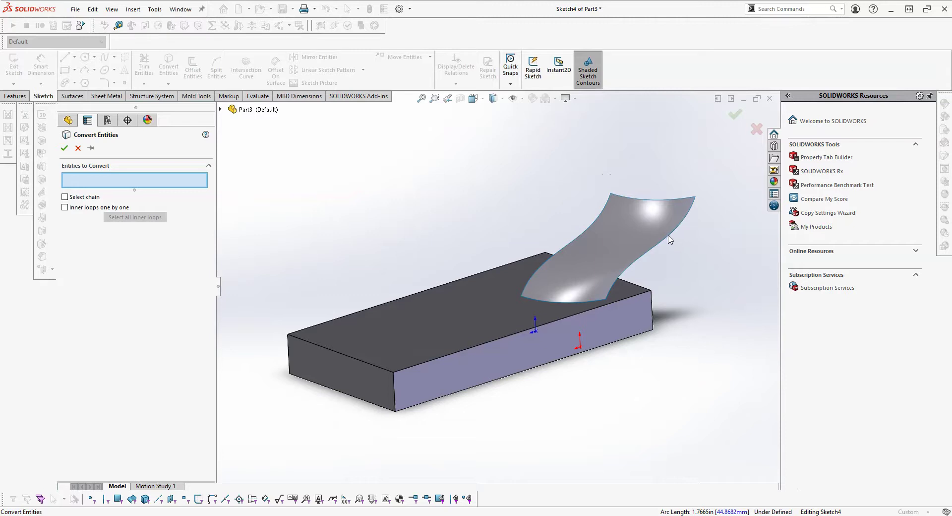
left_click(669, 237)
left_click(65, 149)
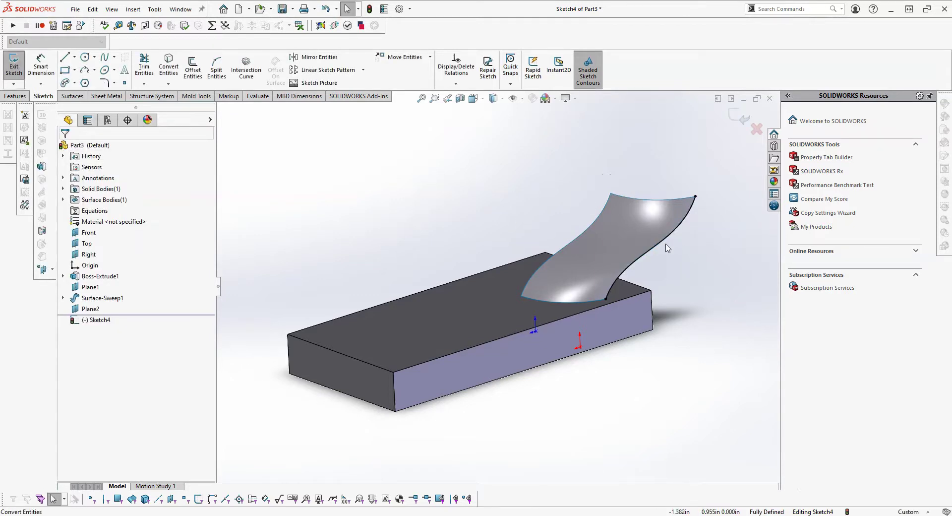
Close the converted curve with lines along the block's top to its corner, diagonally outward, and about 0.27 in vertically to the curve's upper end; exit the sketch.
key("space")
left_click(470, 356)
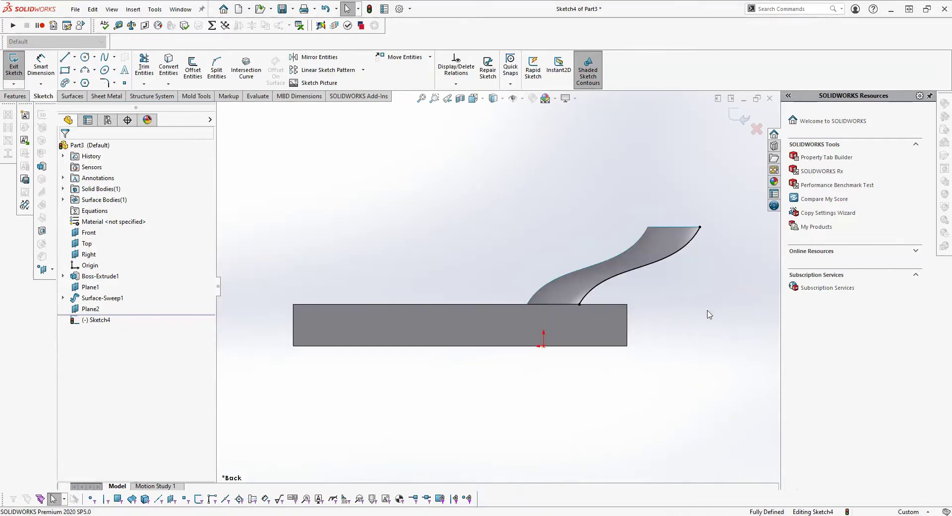
left_click(65, 56)
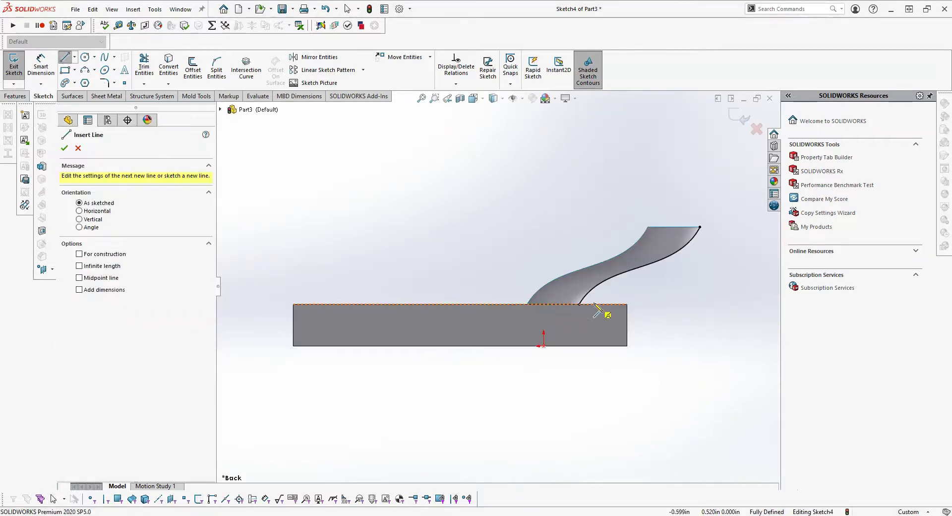
left_click(580, 305)
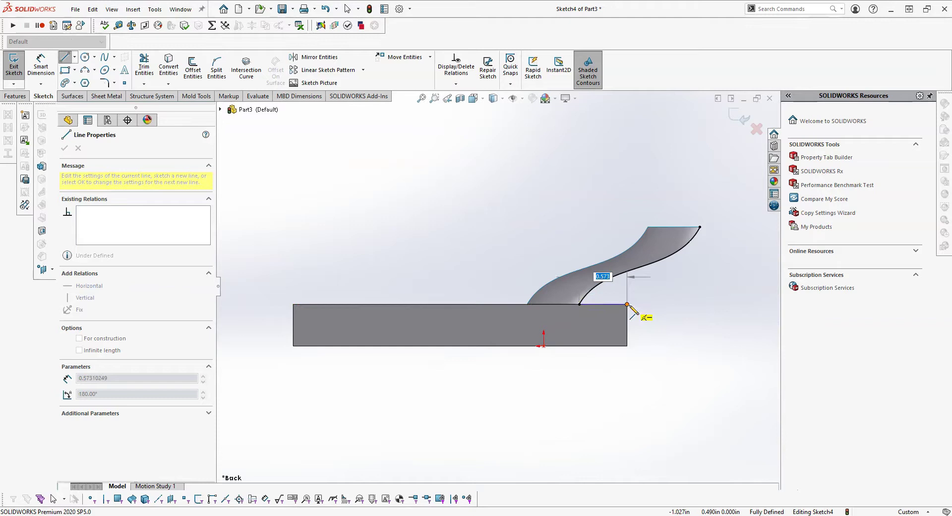
left_click(627, 305)
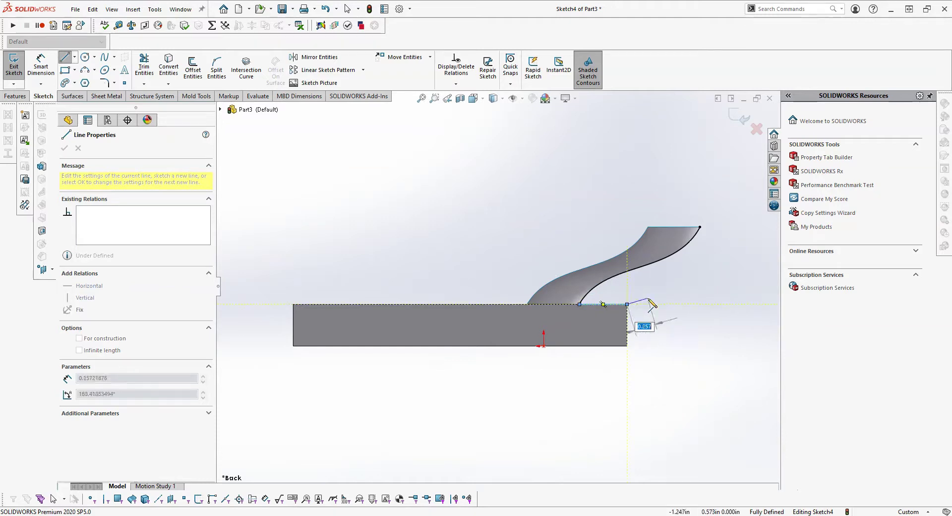
left_click(700, 250)
left_click(700, 227)
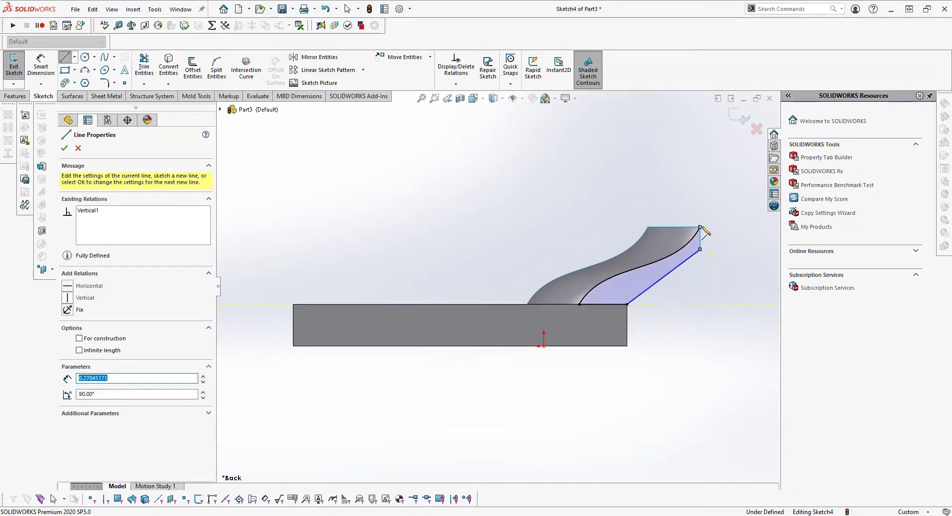
key("Escape")
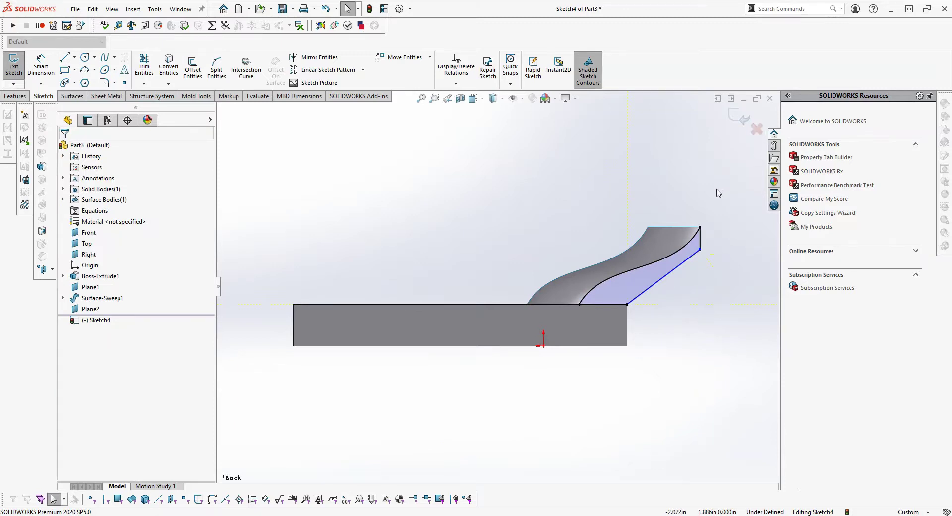
left_click(739, 124)
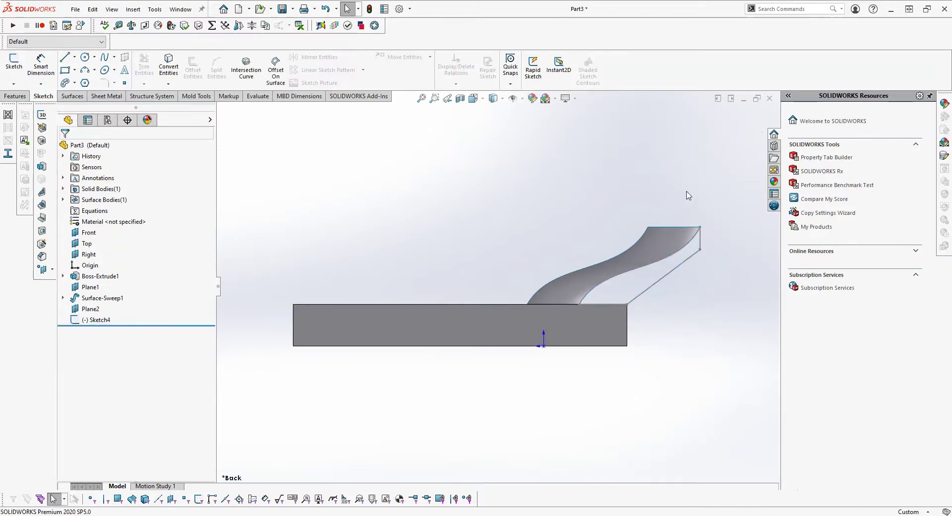
Create a planar surface bounded by the closed side profile sketch.
mouse_move(675, 196)
middle_mouse_down()
mouse_move(631, 178)
mouse_move(603, 217)
mouse_move(633, 185)
mouse_move(660, 208)
mouse_move(648, 234)
middle_mouse_up()
left_click(96, 319)
left_click(12, 96)
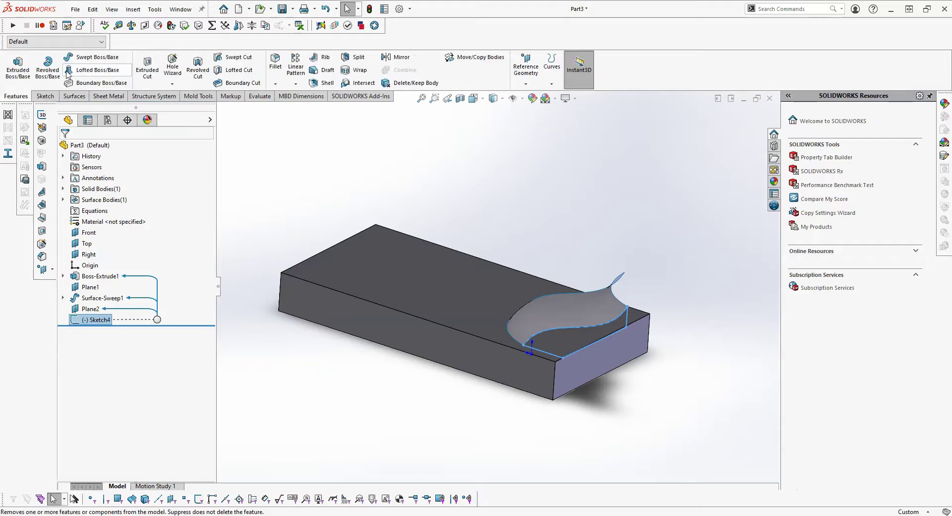
left_click(74, 96)
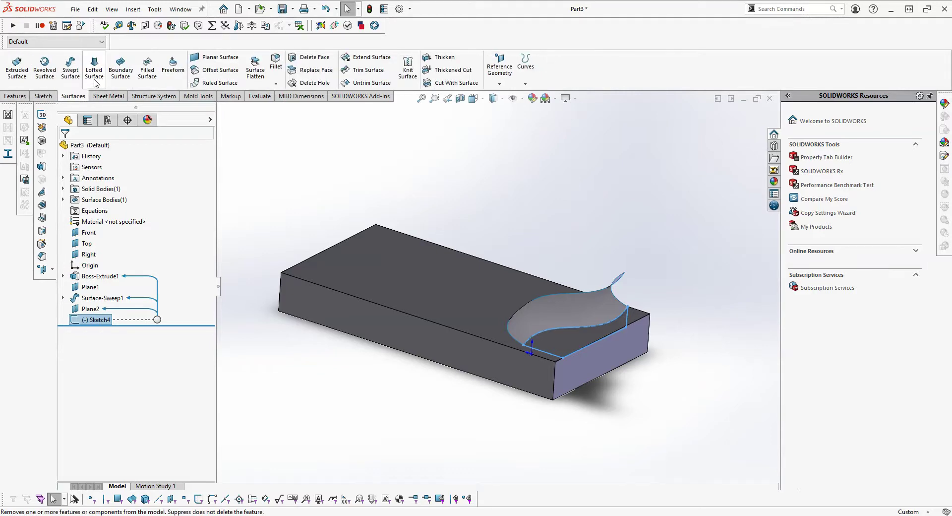
left_click(219, 57)
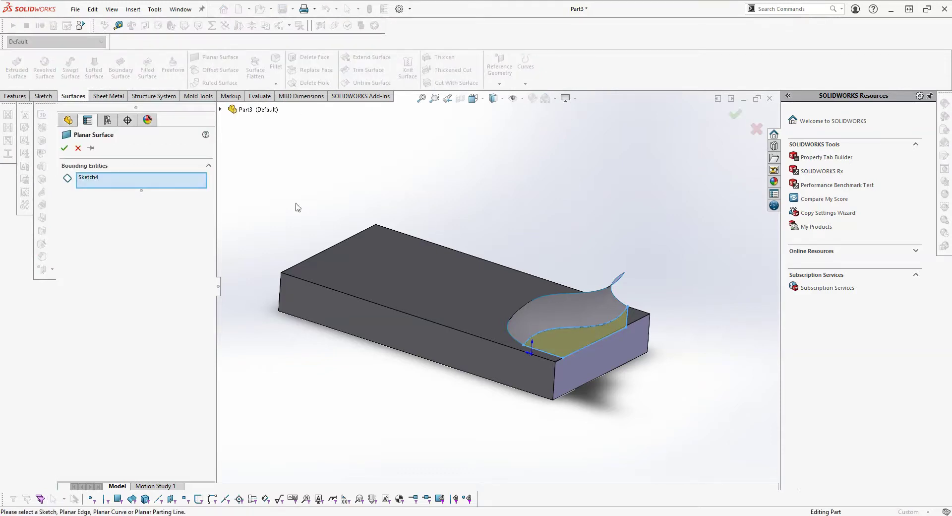
left_click(64, 148)
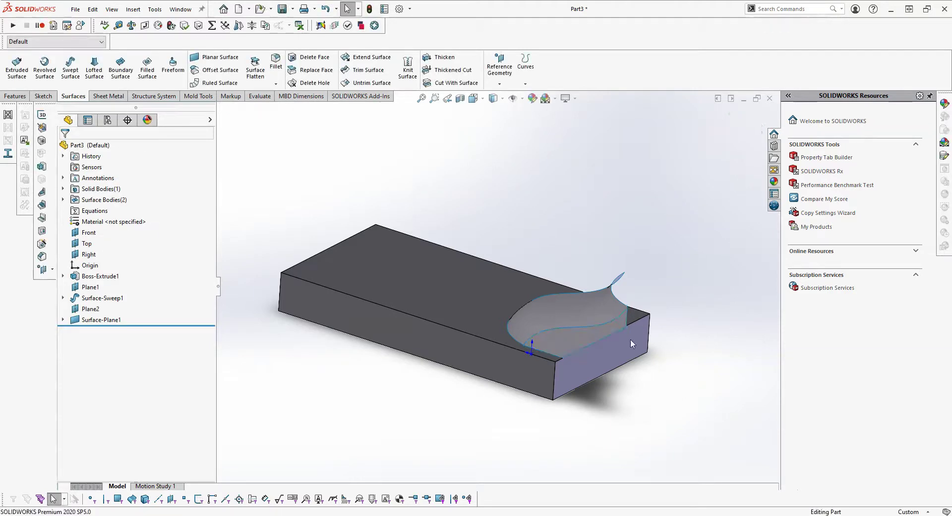
middle_click_drag(630, 341, 475, 303)
scroll(319, 270, "down", 3)
left_click(328, 251)
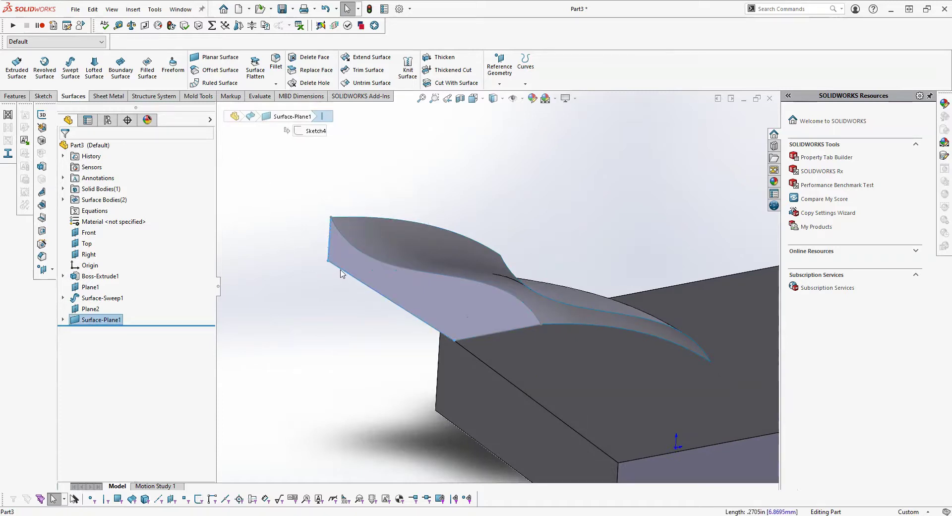
middle_click_drag(344, 308, 334, 351)
left_click(313, 291)
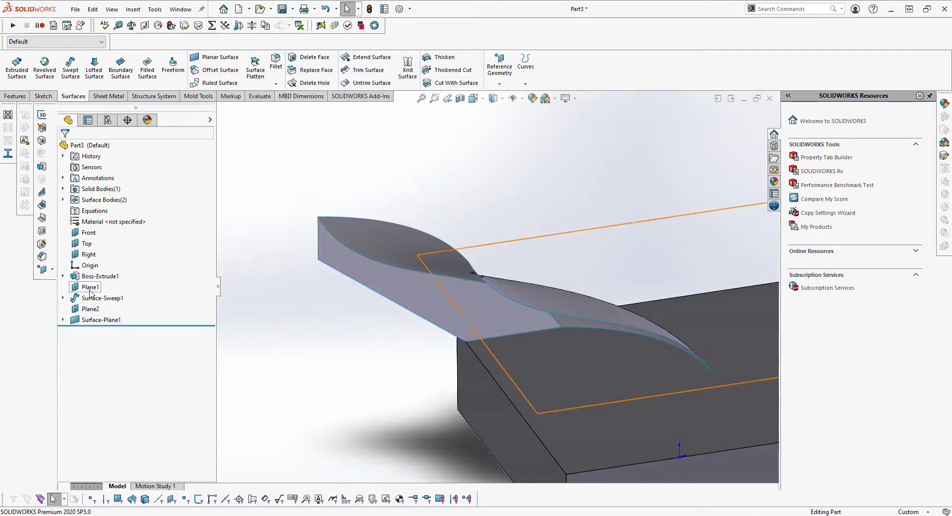
Start a sketch on the Front plane and convert the swept surface's other long curved edge into it.
left_click(89, 232)
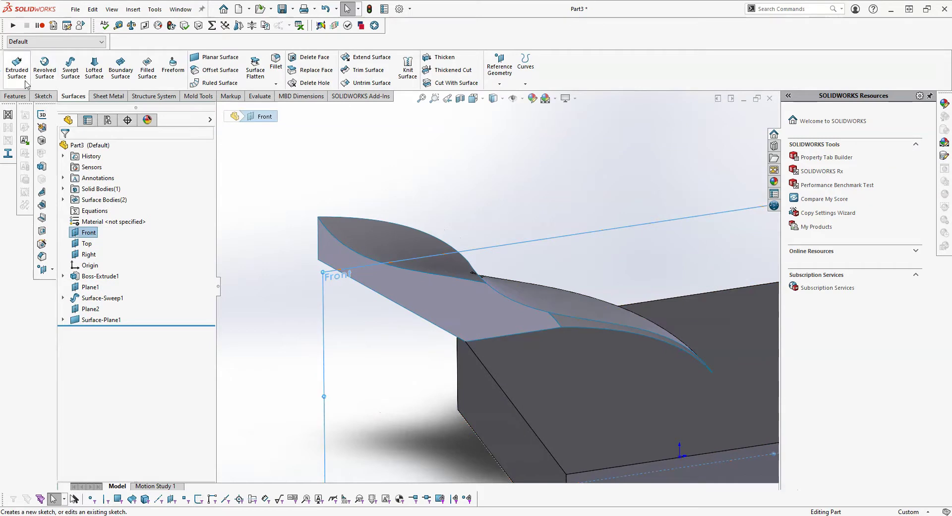
left_click(43, 96)
left_click(14, 64)
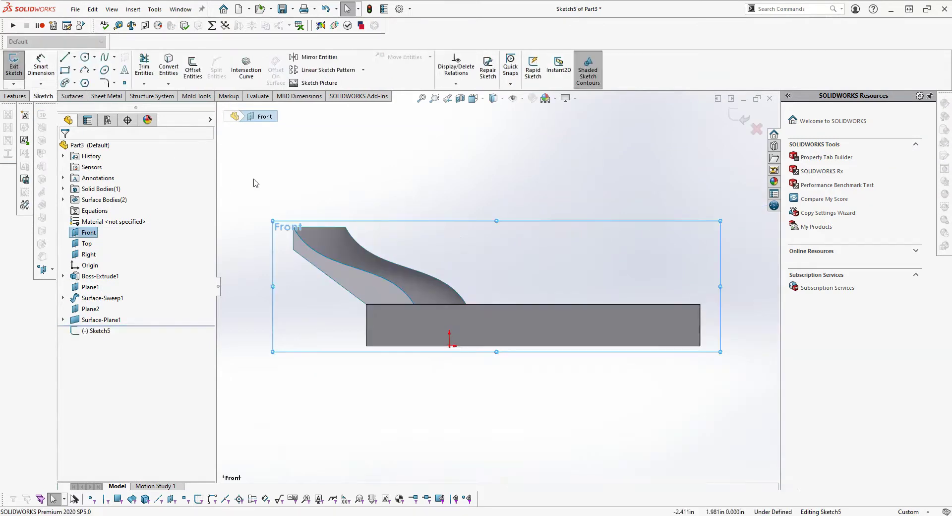
left_click(322, 155)
scroll(355, 242, "down", 3)
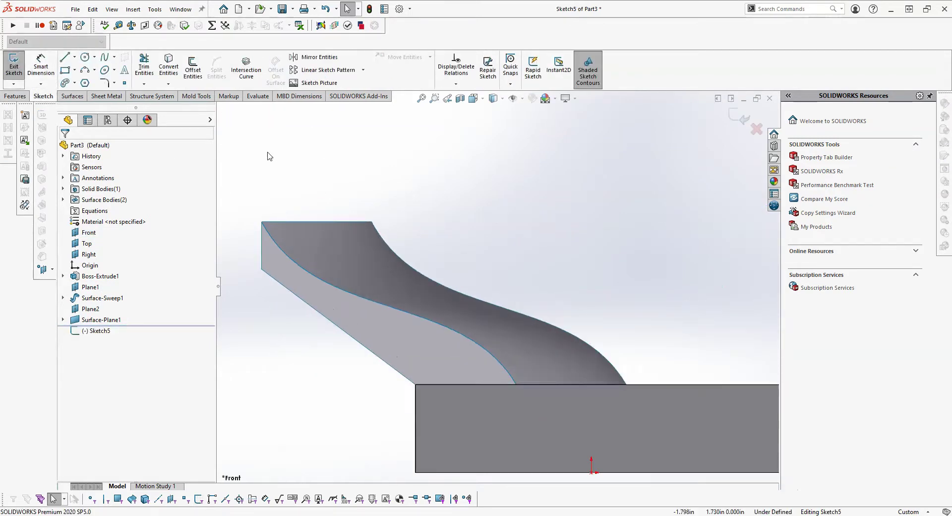
middle_click_drag(276, 170, 313, 156)
left_click(171, 64)
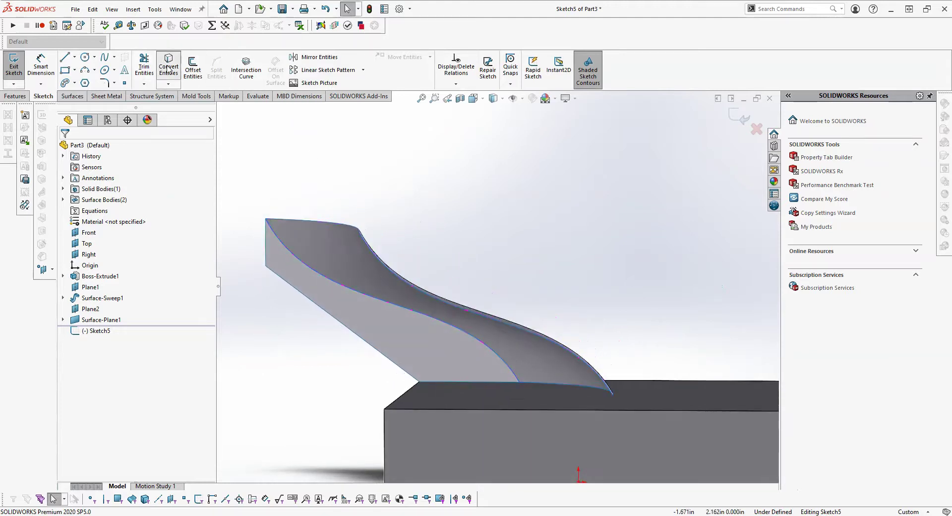
left_click(408, 287)
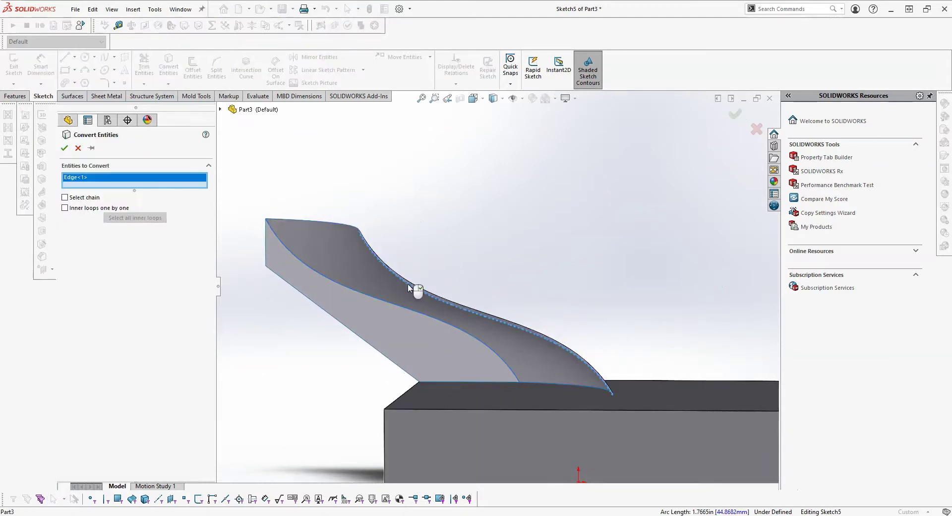
left_click(63, 148)
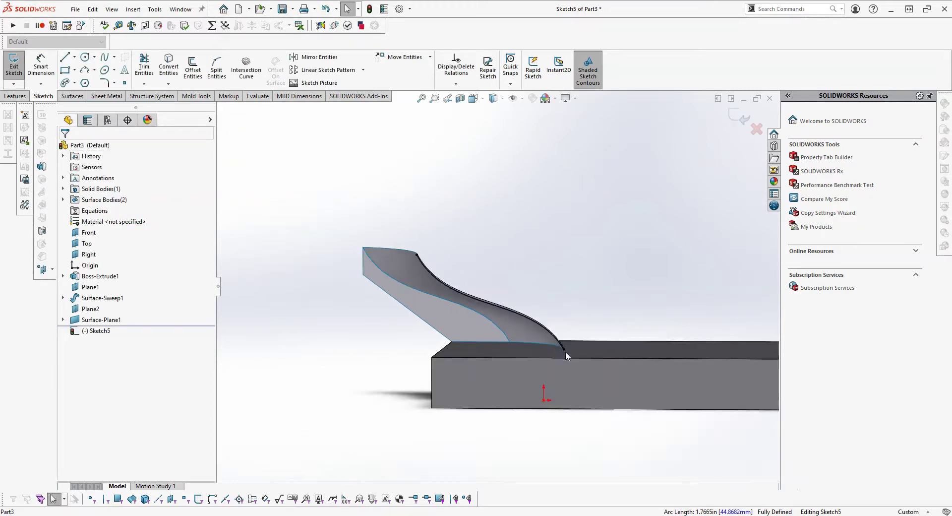
Close the converted curve with lines from its upper end to the block's top corner and along the block's top to its lower end; exit the sketch.
key("space")
left_click(440, 303)
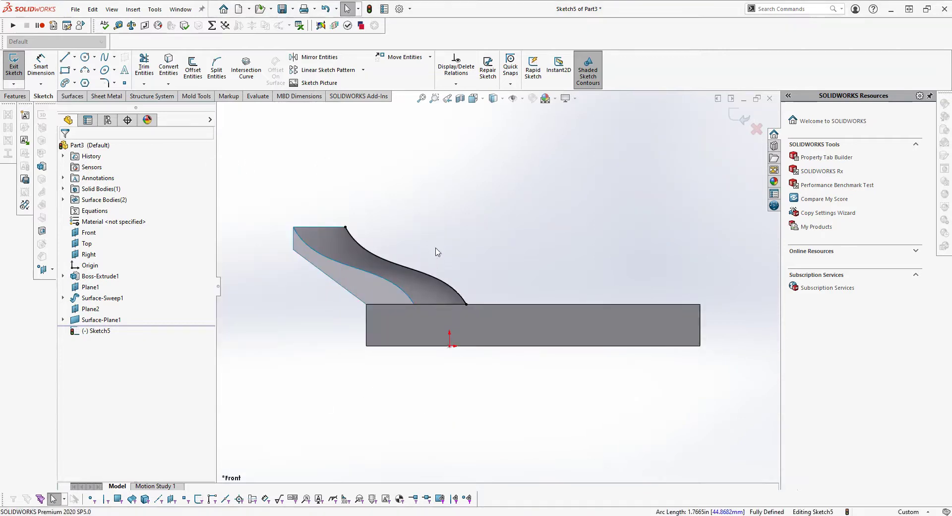
scroll(375, 237, "down", 5)
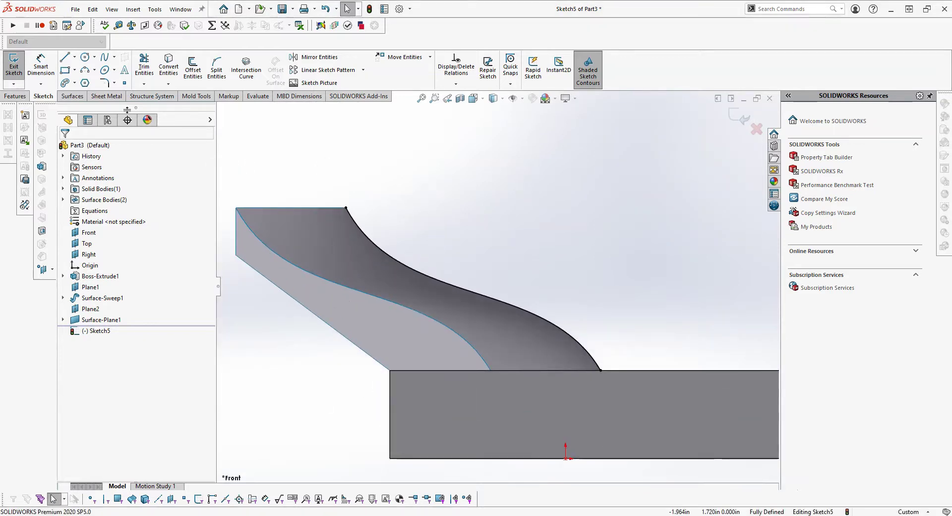
left_click(65, 58)
left_click(347, 207)
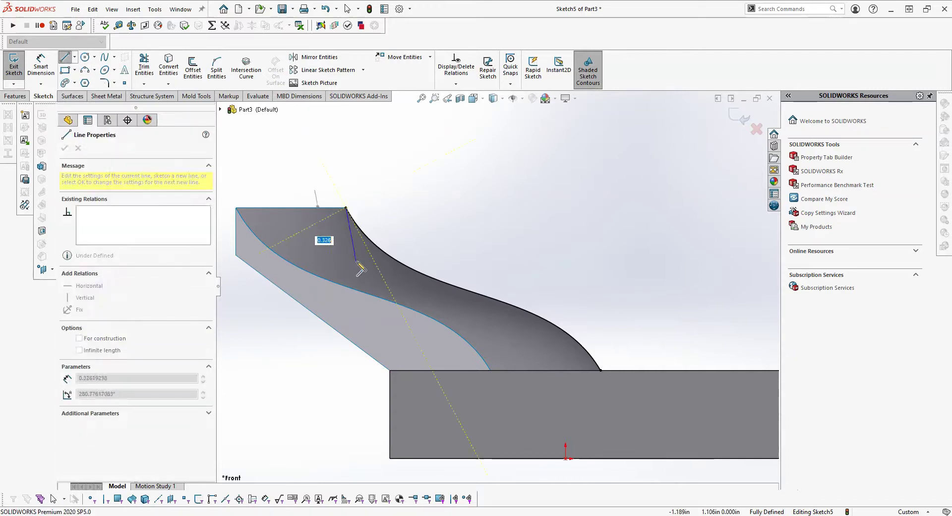
left_click(391, 371)
left_click(740, 117)
left_click(65, 58)
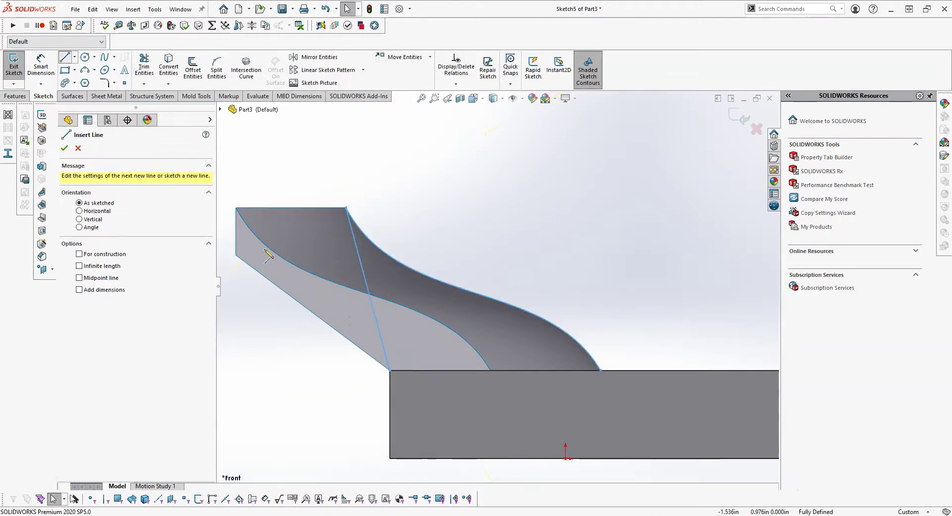
left_click(390, 370)
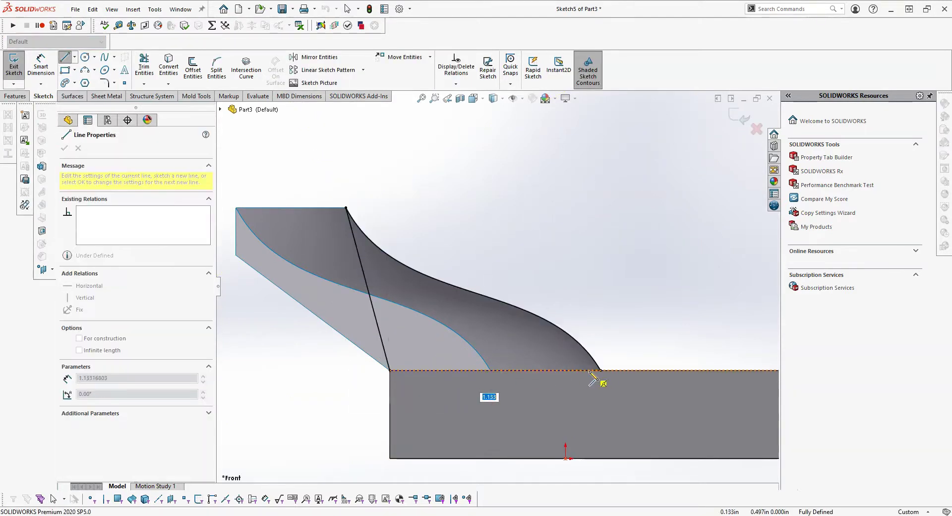
left_click(601, 370)
key("ctrl+b")
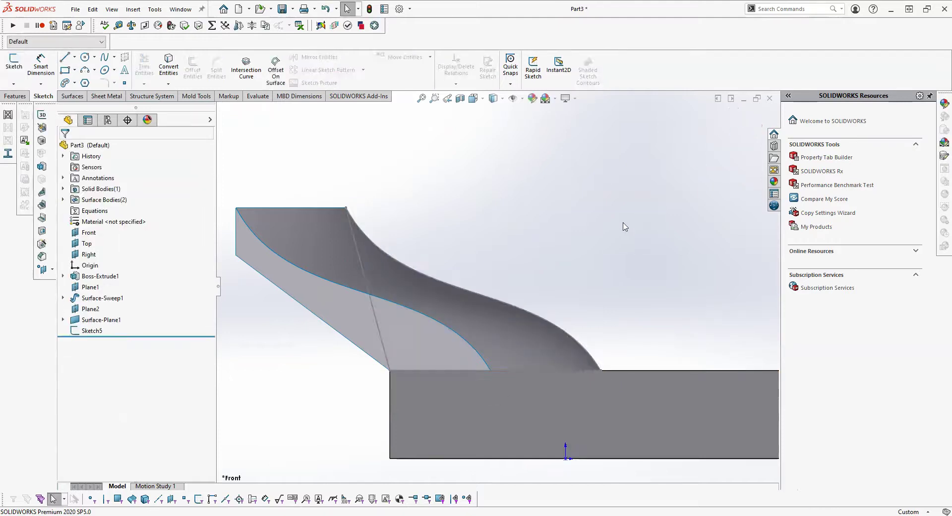
Create a planar surface bounded by the closed profile sketch on the Front plane.
middle_click_drag(548, 261, 535, 310)
left_click(92, 330)
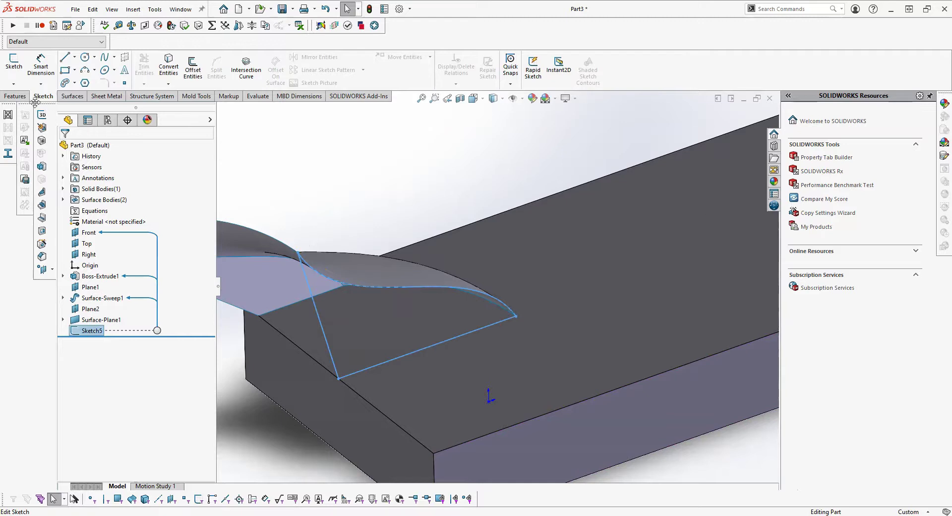
left_click(73, 97)
left_click(216, 58)
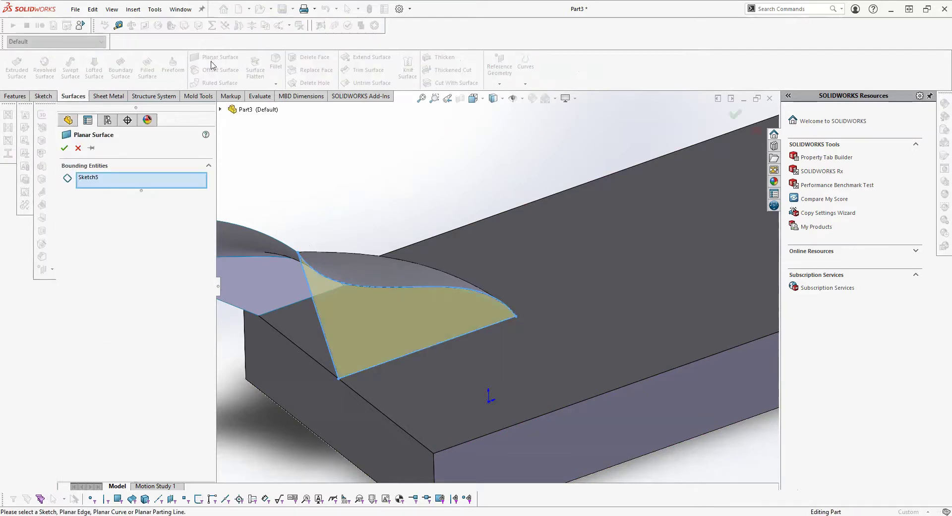
left_click(64, 148)
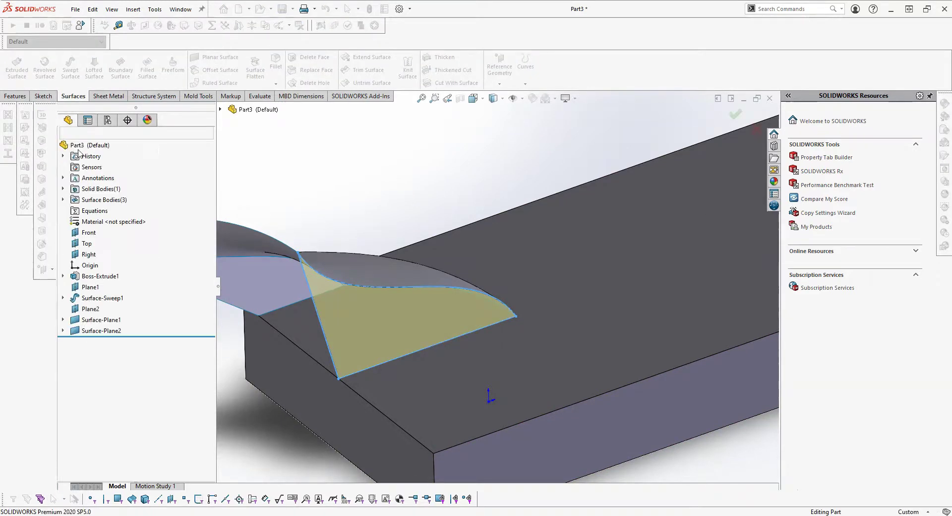
Edit the Front-plane profile sketch, add a point on the upper part of its slanted line and exit the sketch.
middle_click_drag(396, 303, 389, 232)
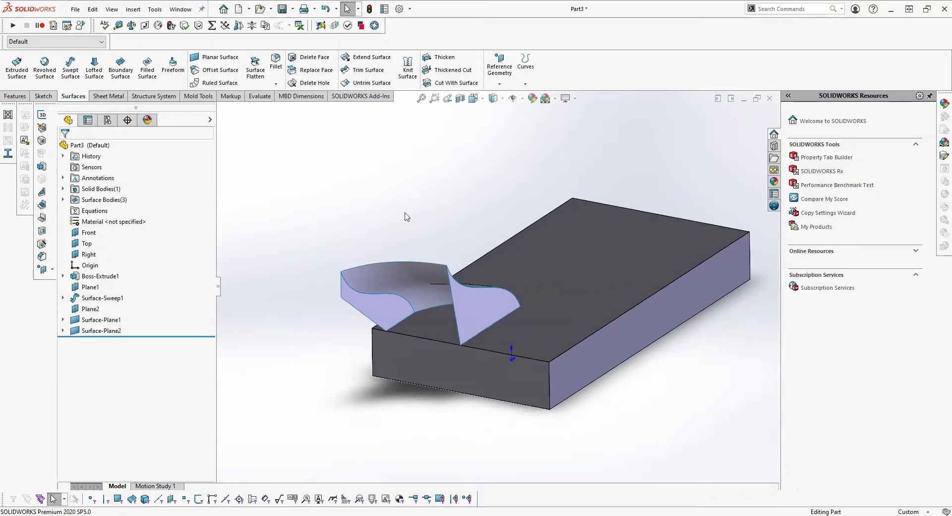
scroll(407, 223, "down", 3)
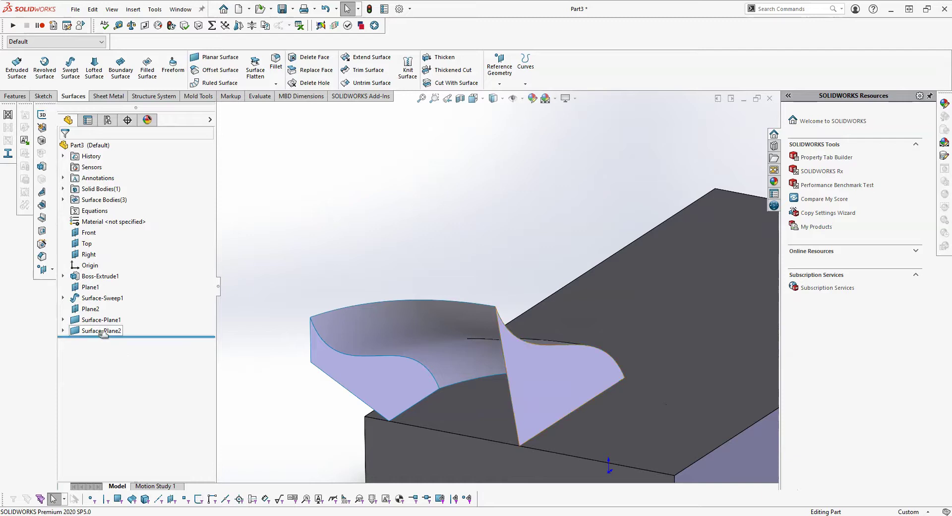
left_click(63, 330)
left_click(101, 342)
left_click(109, 313)
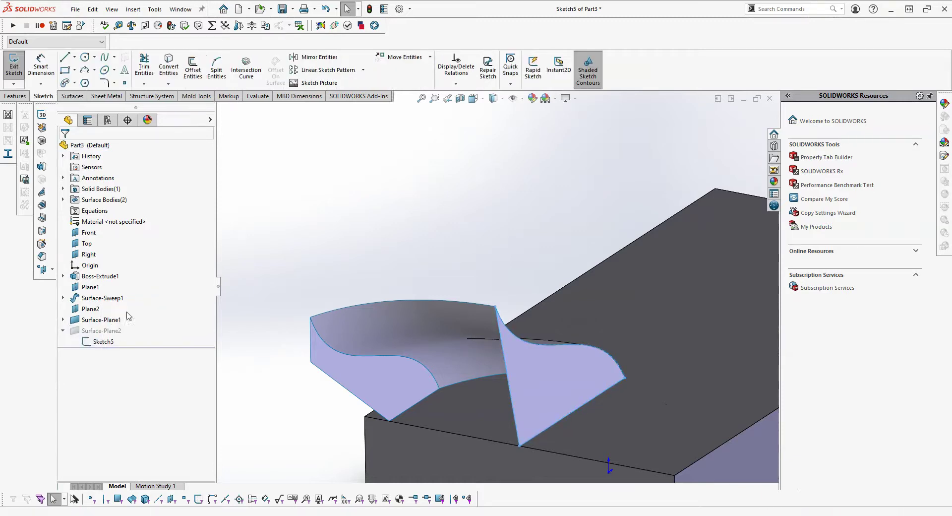
left_click(129, 86)
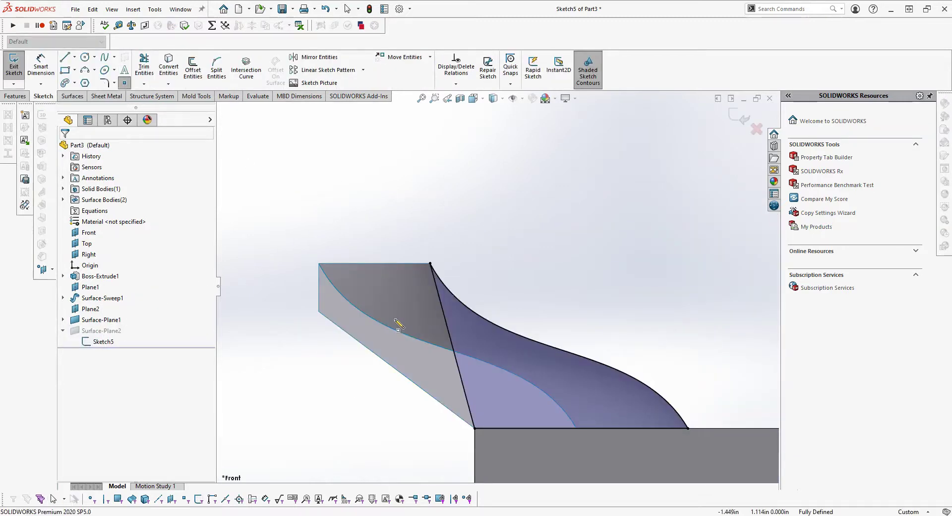
left_click(443, 310)
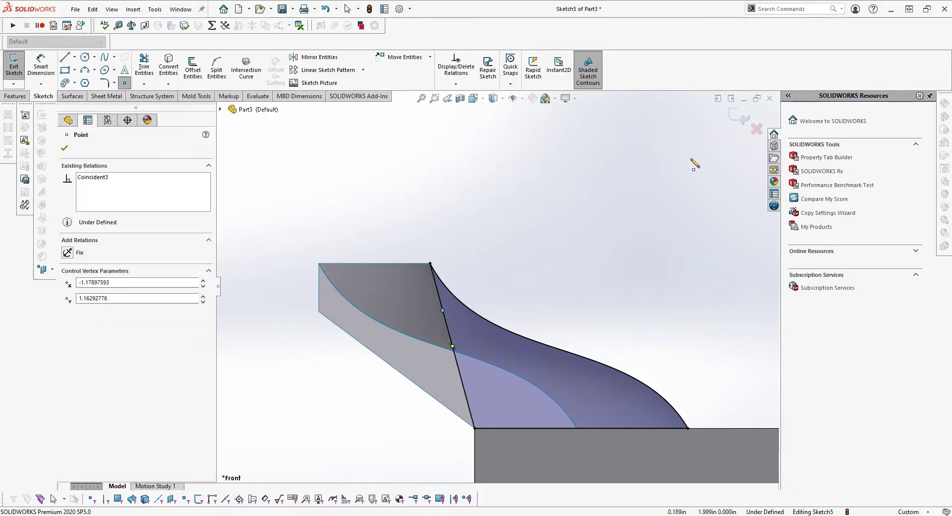
left_click(739, 117)
key("ctrl+7")
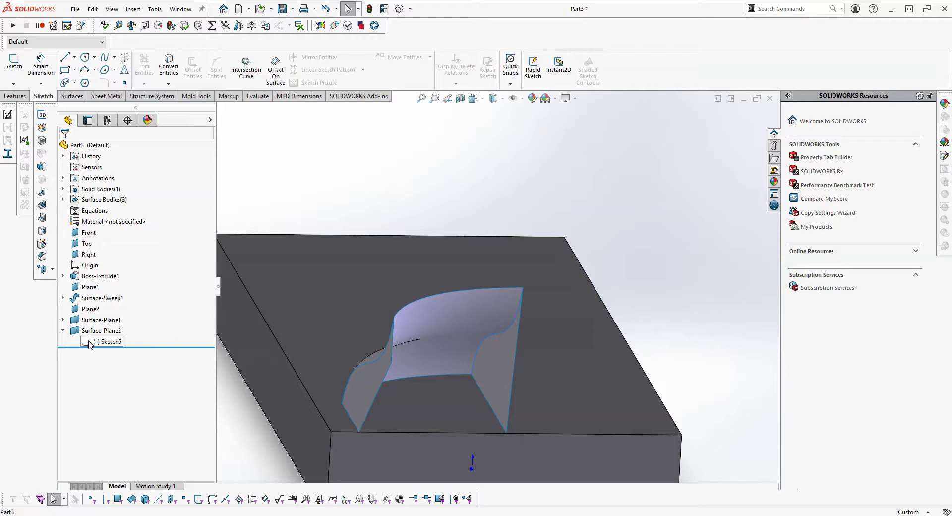
left_click(91, 343)
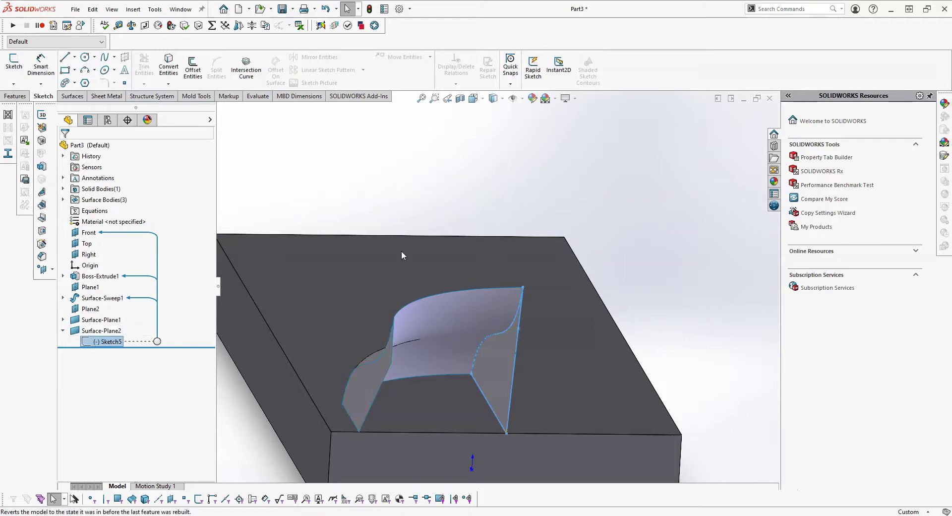
left_click(430, 189)
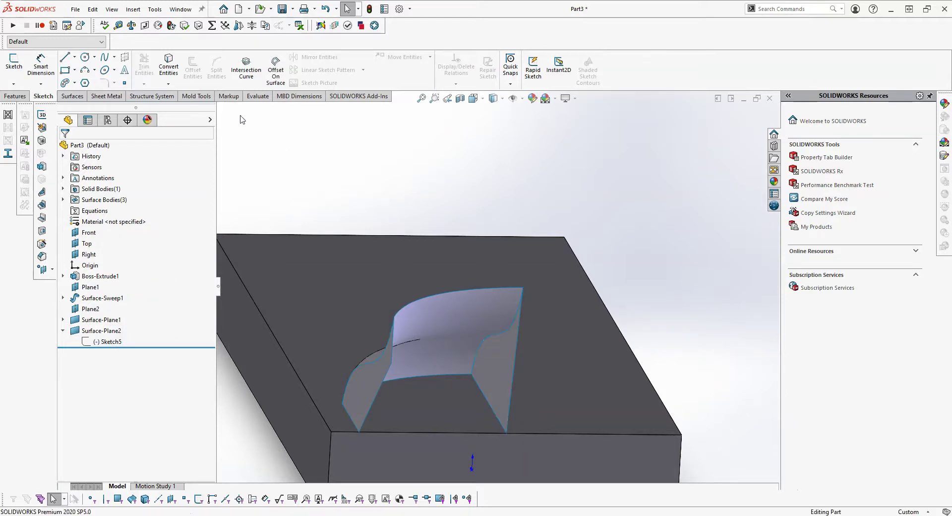
Start a lofted surface with the side planar surface's two outer edges as profiles and the swept surface's upper edge as guide curve.
left_click(72, 96)
left_click(94, 69)
left_click(392, 356)
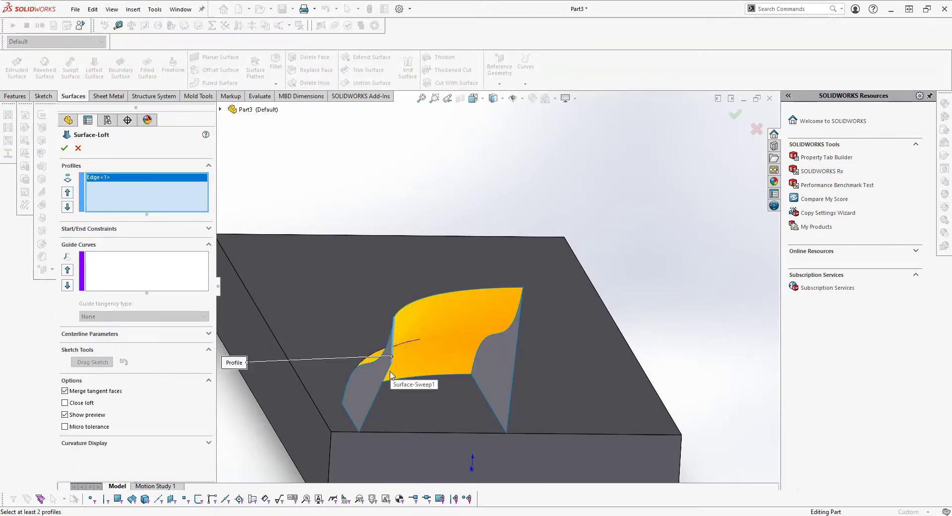
left_click(387, 372)
left_click(152, 263)
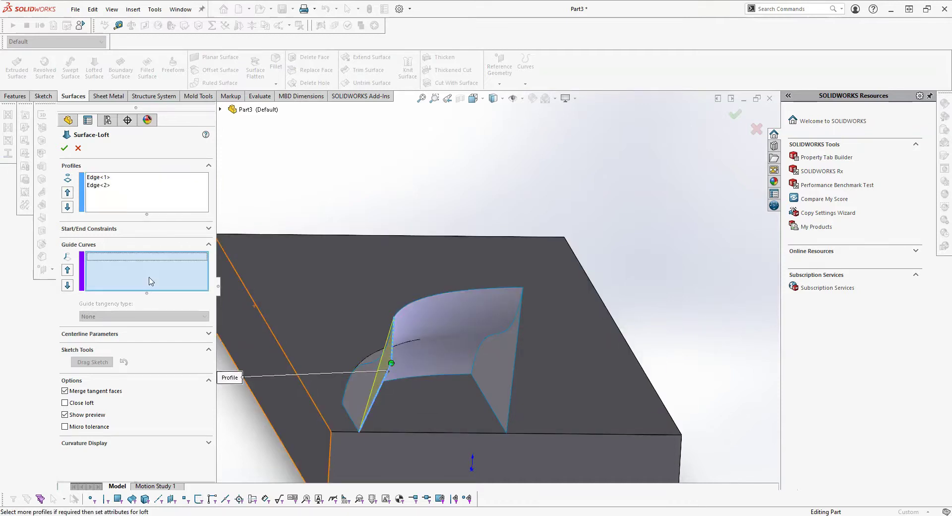
left_click(448, 298)
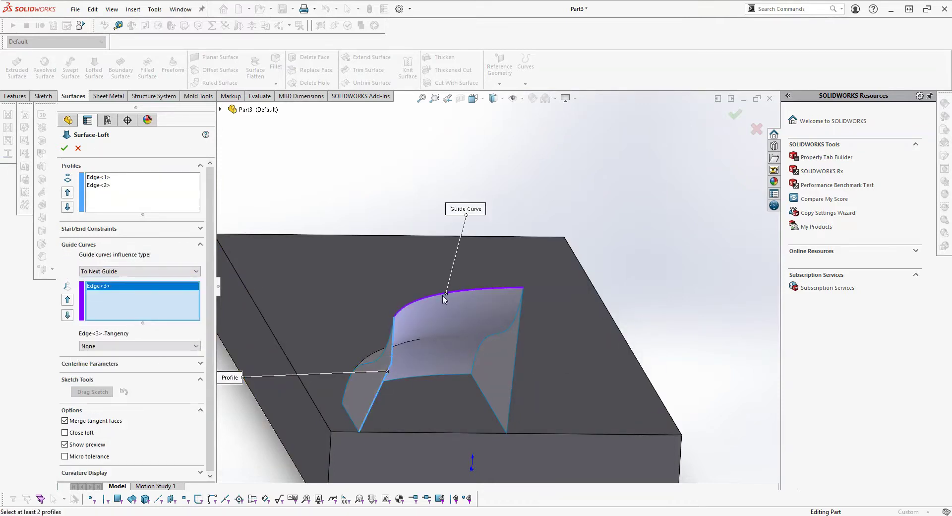
Replace the loft's separate profile edges with one open group containing the side planar surface's short vertical edge and slanted edge.
left_click(106, 188)
key("Delete")
key("Delete")
right_click(106, 194)
left_click(121, 197)
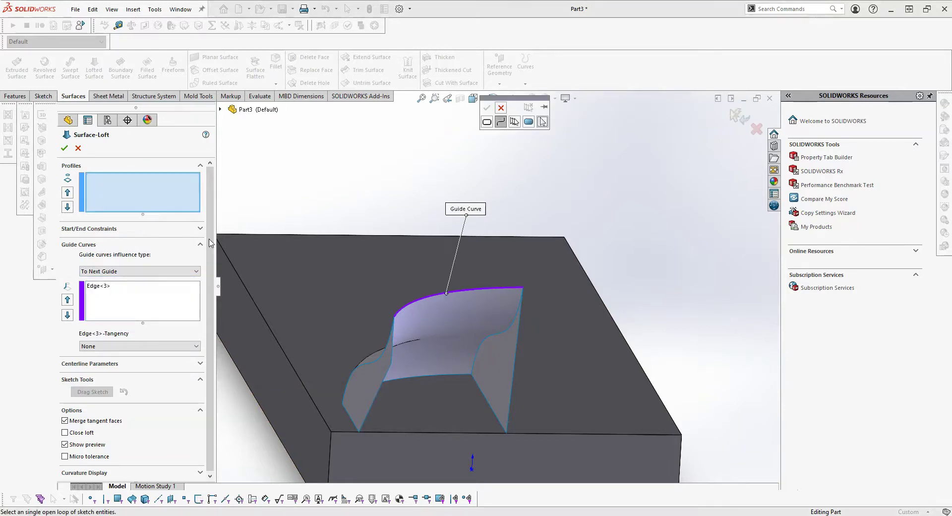
left_click(518, 124)
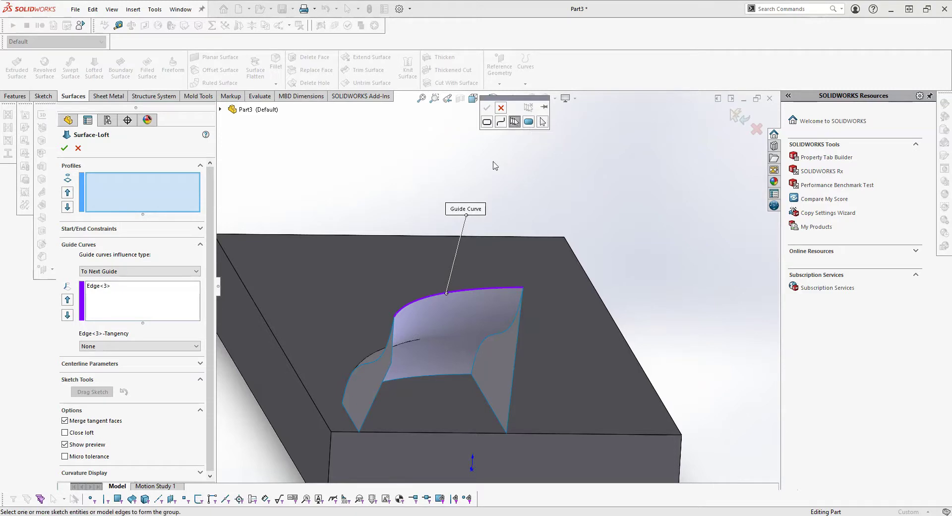
left_click(392, 353)
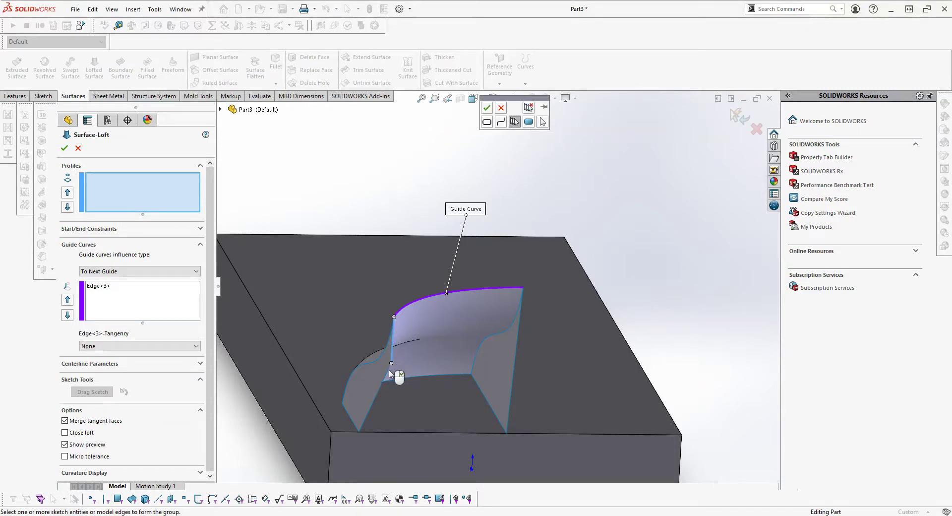
left_click(487, 107)
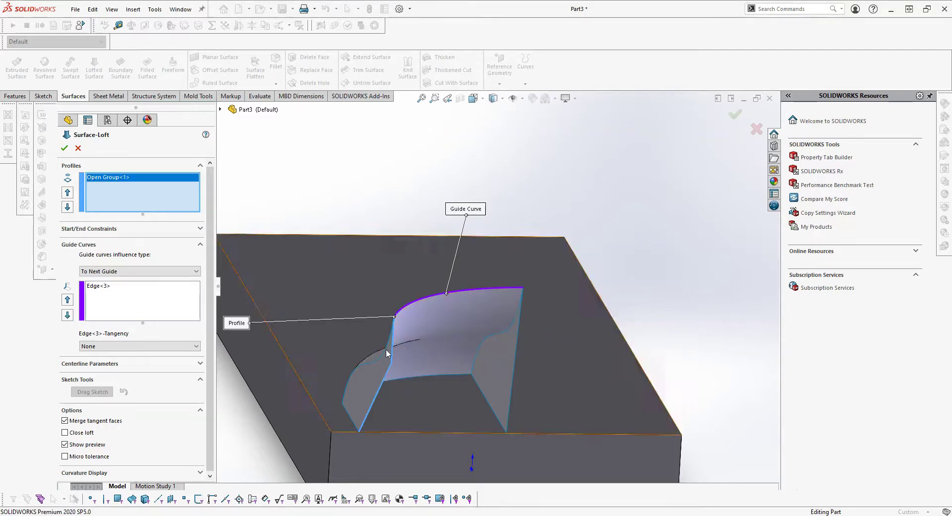
Add the slanted edge of the Front-plane planar surface to the loft as a second open-group profile.
right_click(153, 198)
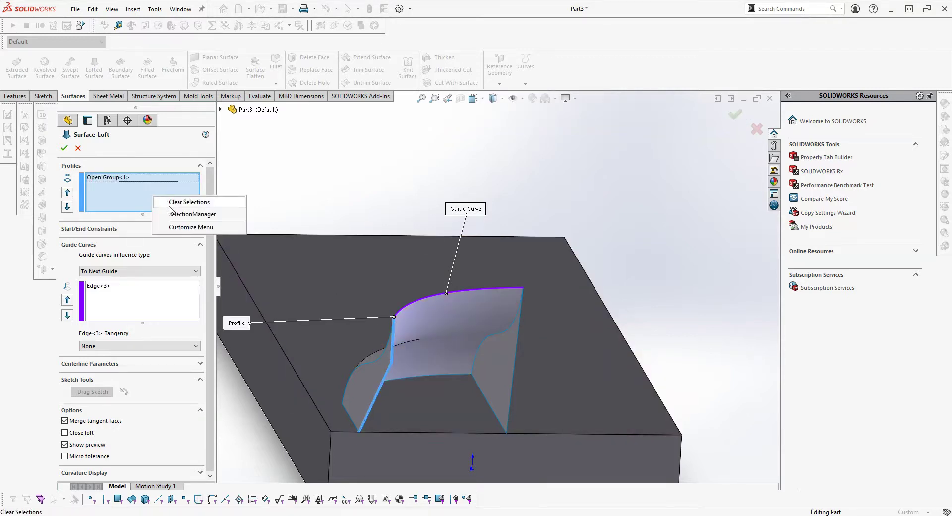
left_click(172, 214)
left_click(502, 121)
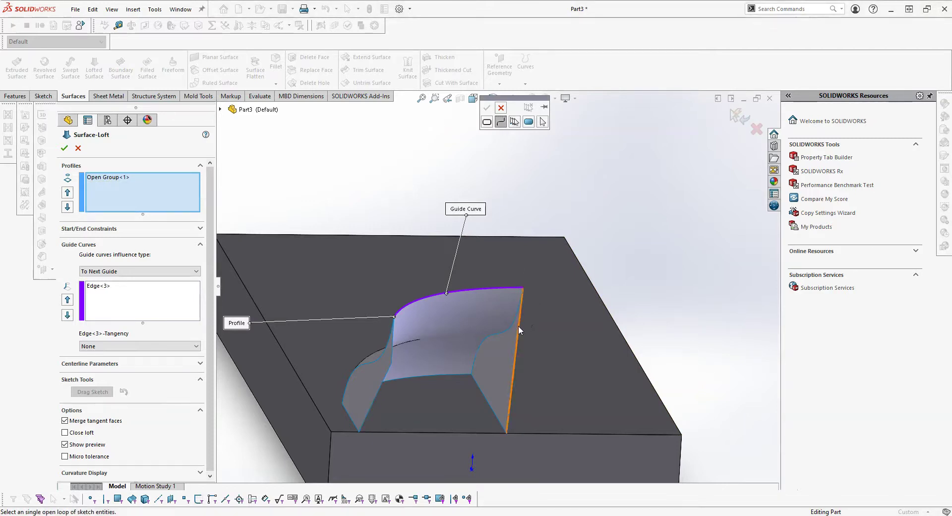
left_click(515, 121)
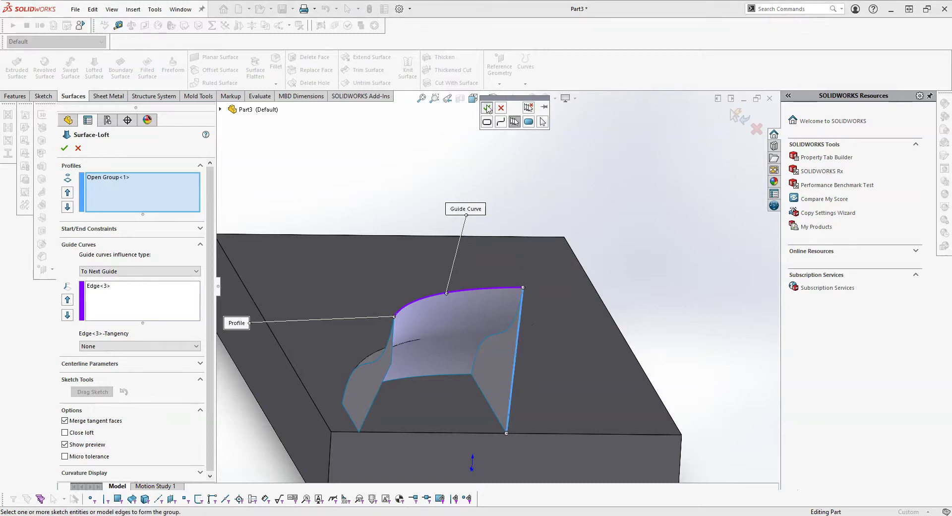
left_click(488, 108)
Add the block's top end edge as a second guide curve and finish the lofted surface.
middle_click_drag(431, 259, 396, 347)
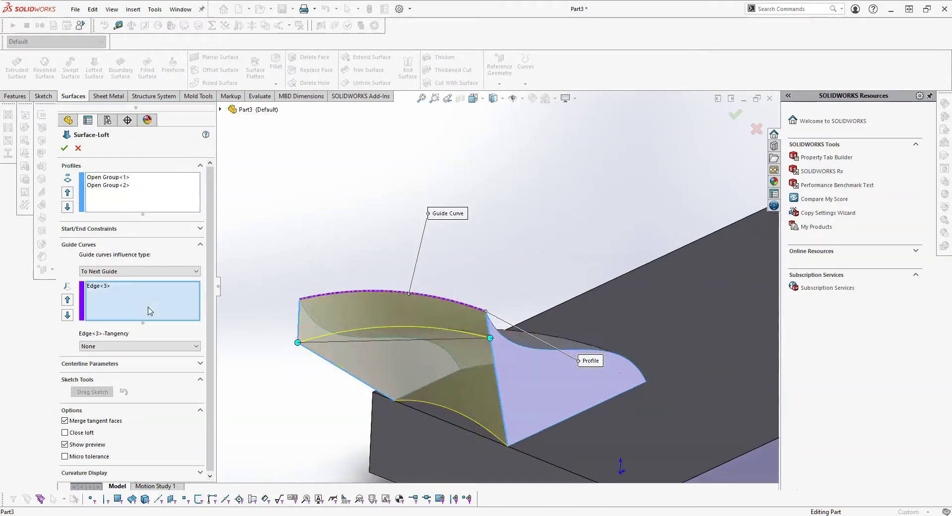
left_click(466, 434)
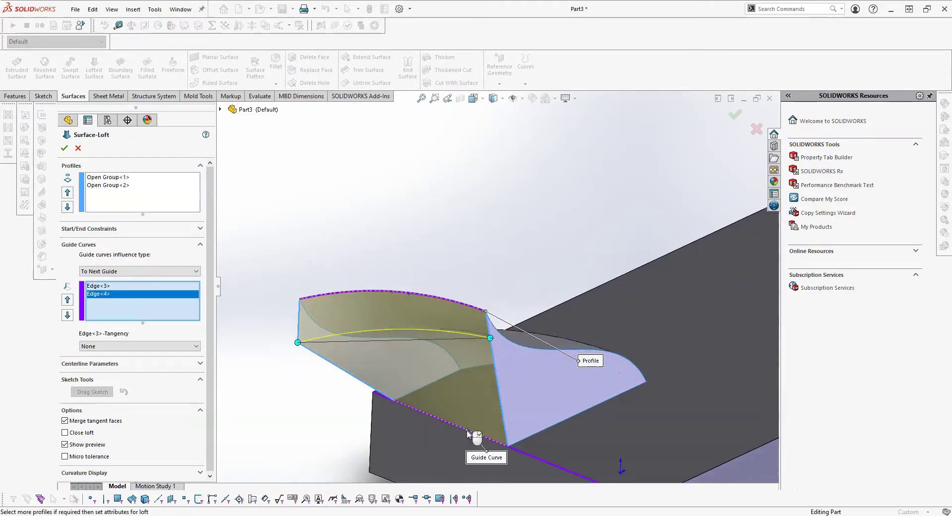
middle_click_drag(466, 434, 480, 389)
right_click_drag(480, 389, 379, 354)
left_click(65, 149)
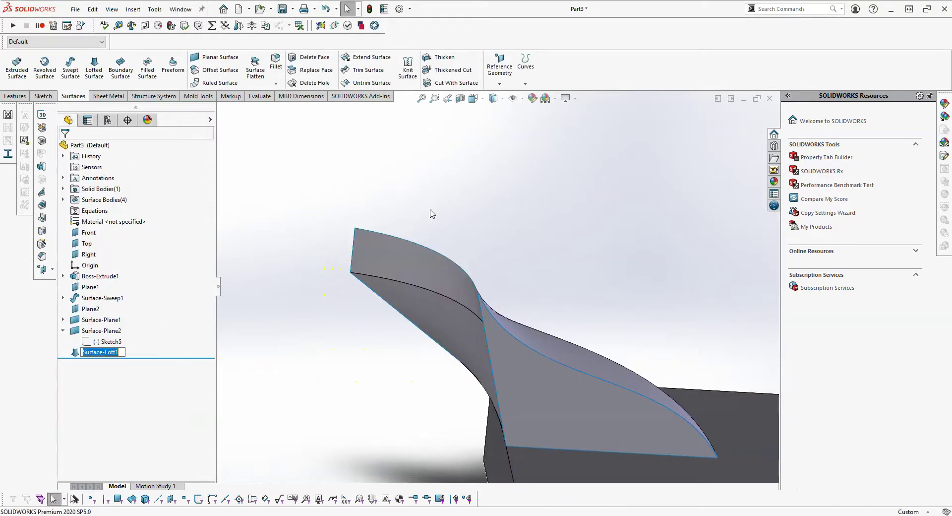
Hide the rectangular block to expose the open underside of the surfaces.
middle_click_drag(612, 325, 608, 389)
left_click(620, 340)
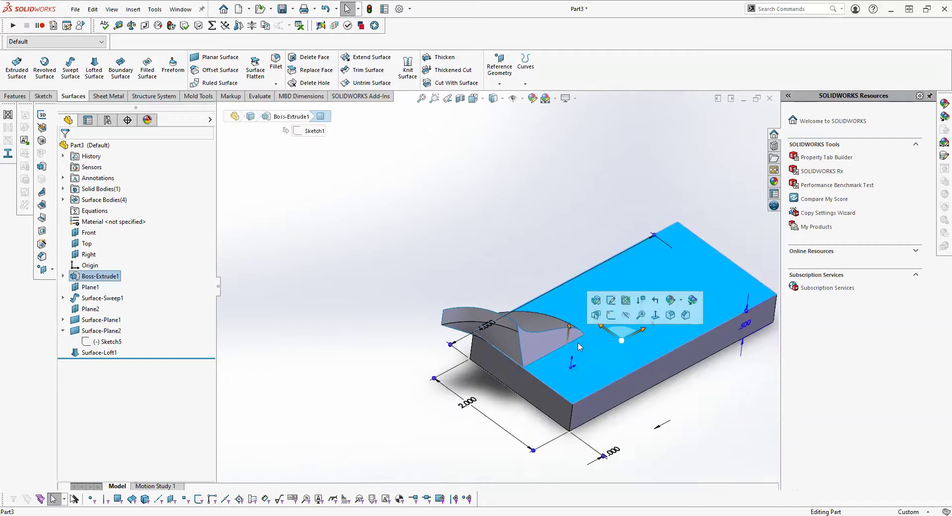
left_click(624, 318)
Close the open underside with a planar surface bounded by its four bottom edges.
middle_click_drag(548, 378, 545, 177)
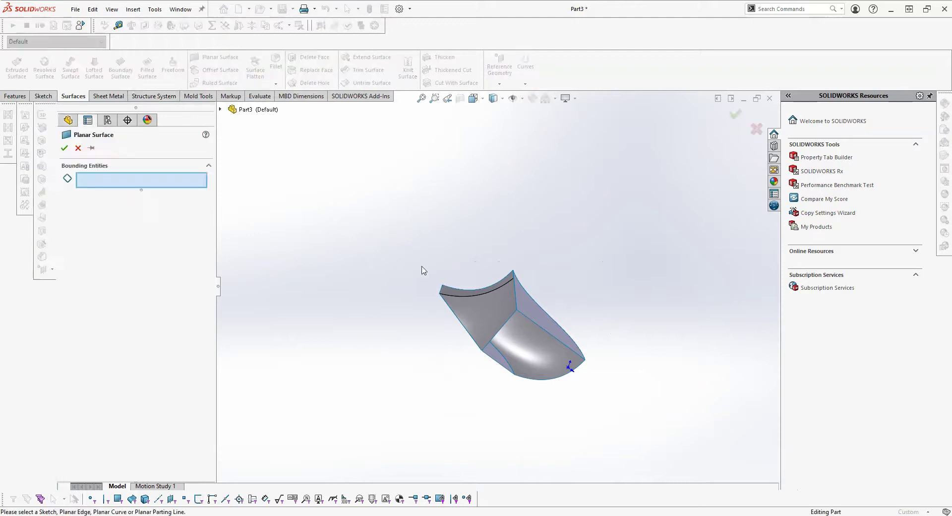
left_click(519, 316)
left_click(509, 323)
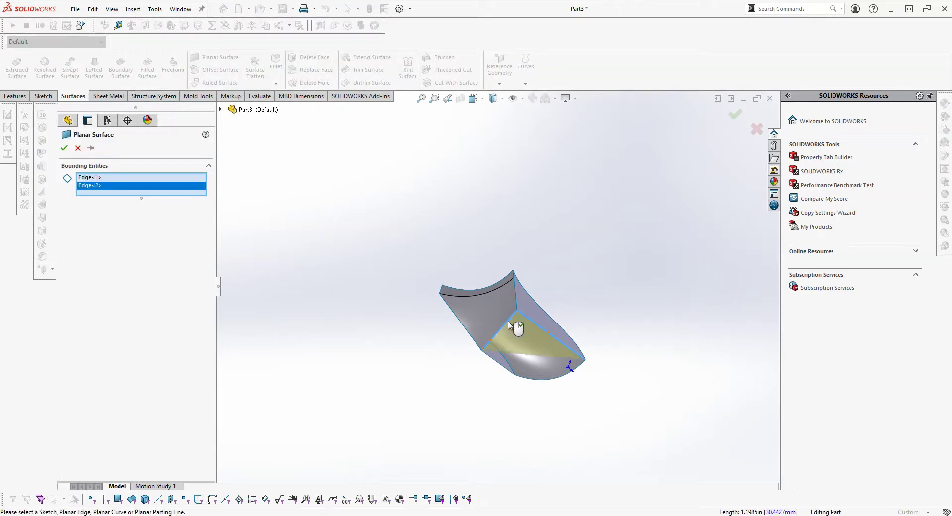
left_click(498, 363)
left_click(534, 383)
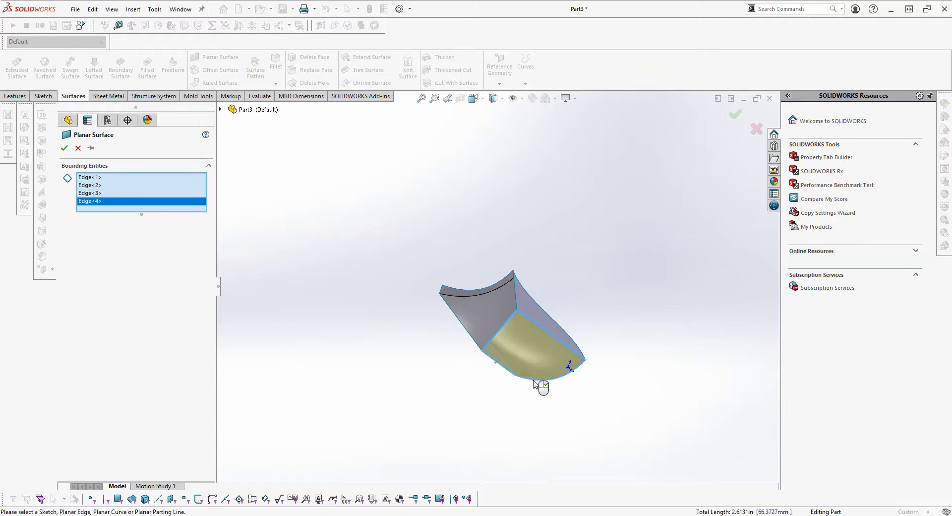
left_click(64, 148)
middle_click_drag(446, 245, 577, 359)
key("Escape")
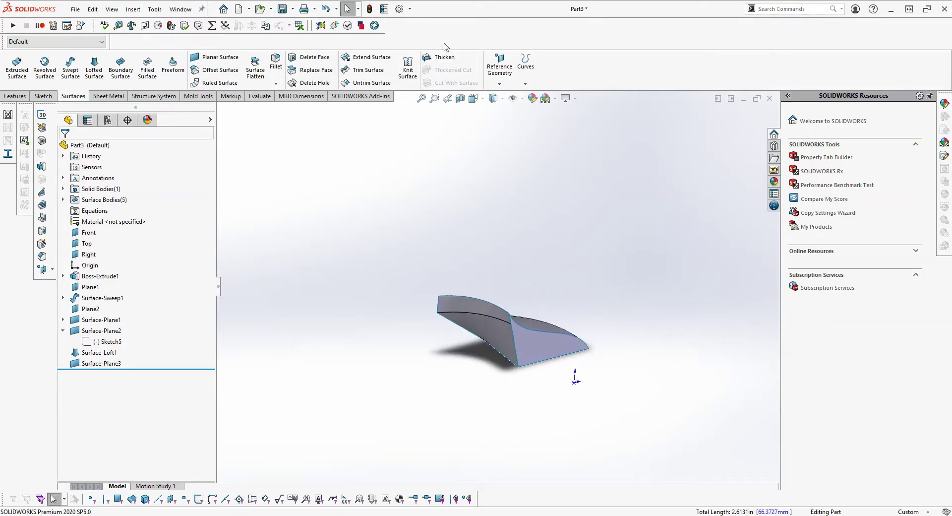
Knit the lofted, swept and three planar surfaces together with the Create solid option enabled.
left_click(408, 67)
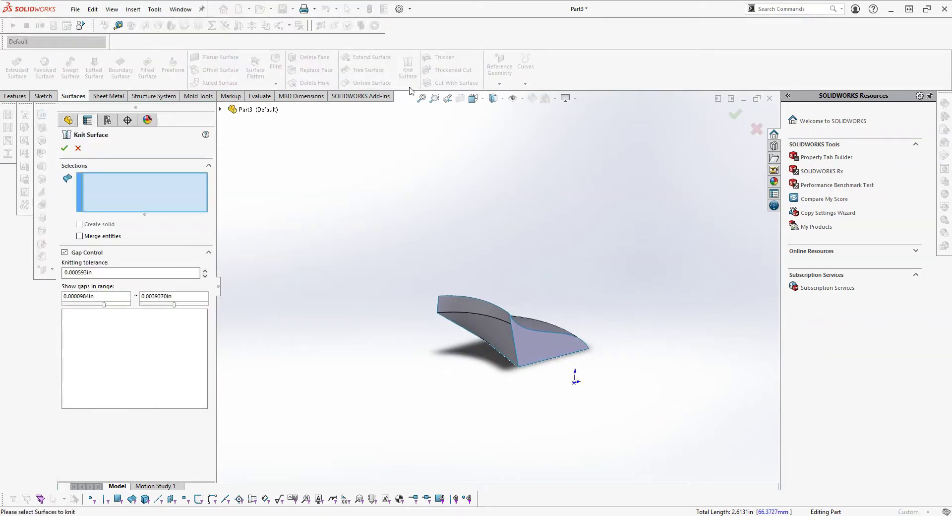
left_click(489, 325)
left_click(533, 336)
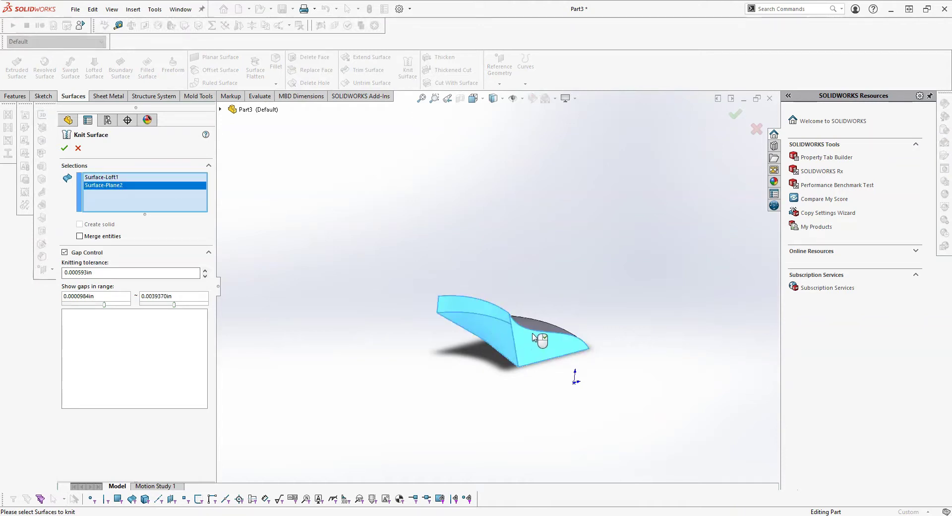
left_click(534, 336)
middle_click_drag(534, 336, 632, 327)
left_click(506, 337)
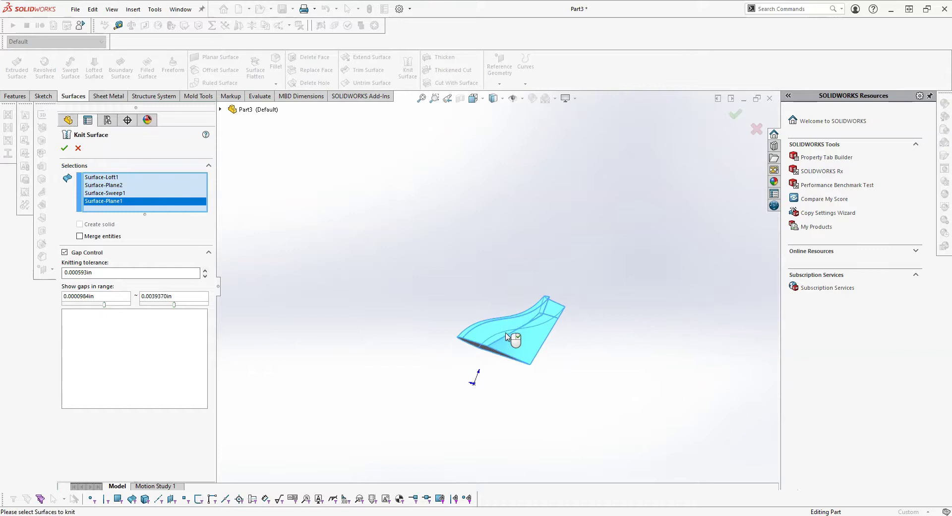
middle_click_drag(506, 337, 514, 288)
left_click(495, 366)
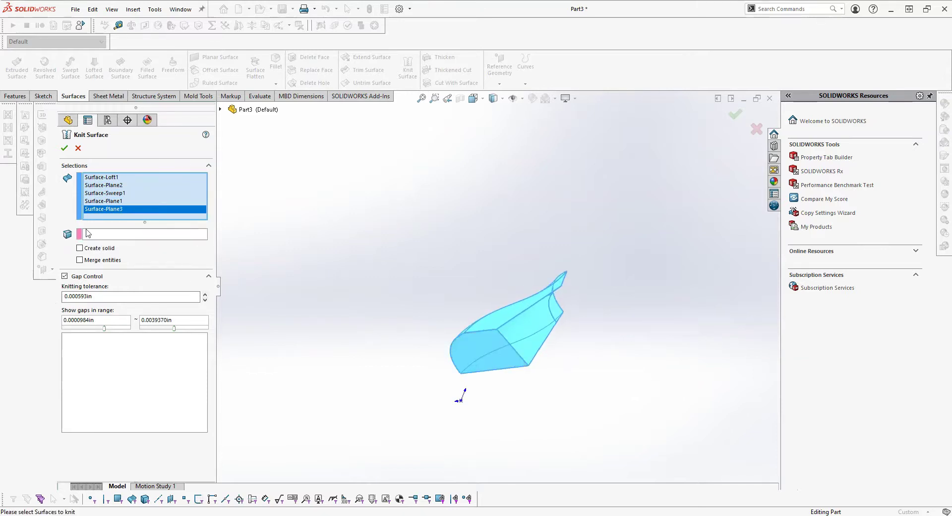
left_click(80, 248)
left_click(64, 148)
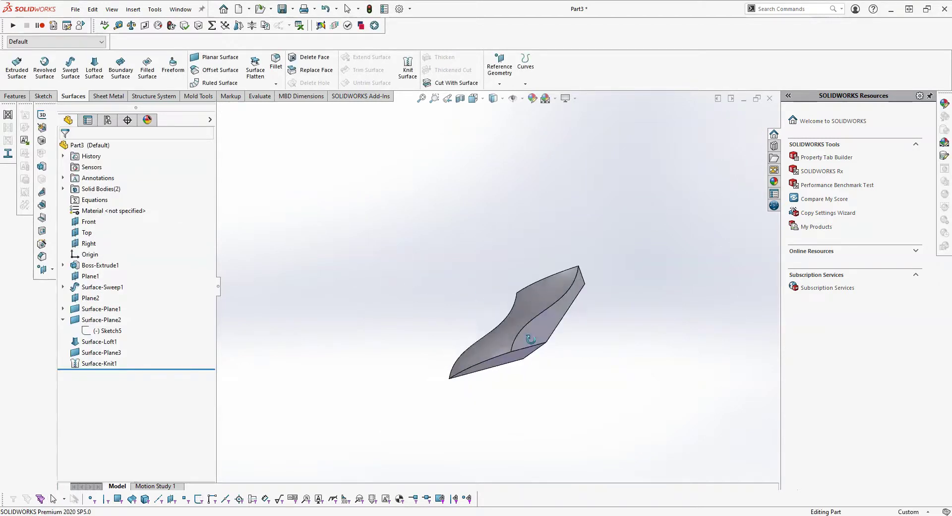
Show the hidden rectangular block again alongside the knitted body.
middle_click_drag(540, 354, 571, 401)
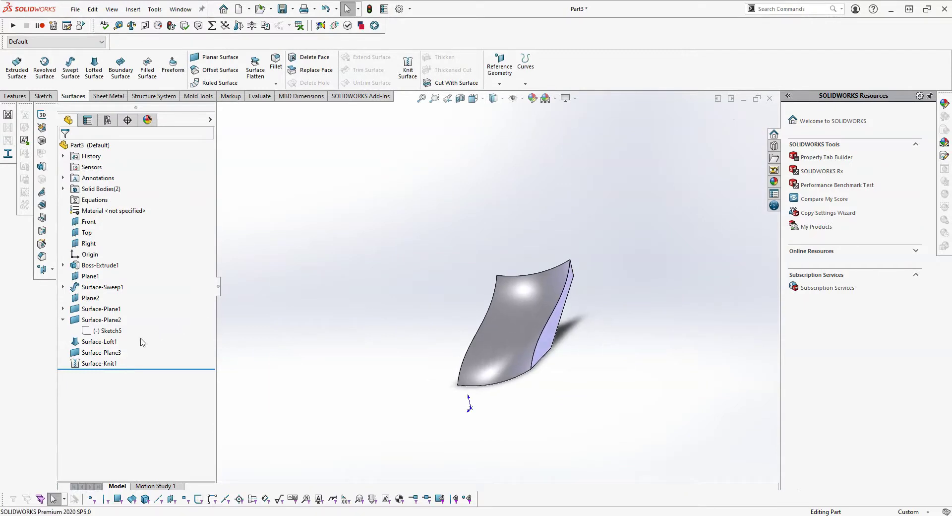
left_click(95, 265)
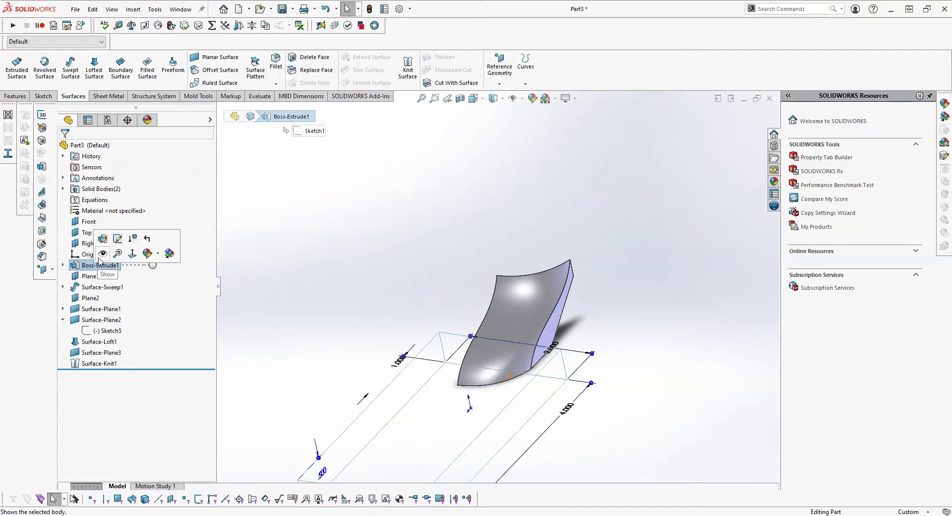
left_click(102, 255)
middle_click_drag(500, 326, 311, 341)
scroll(552, 326, "down", 3)
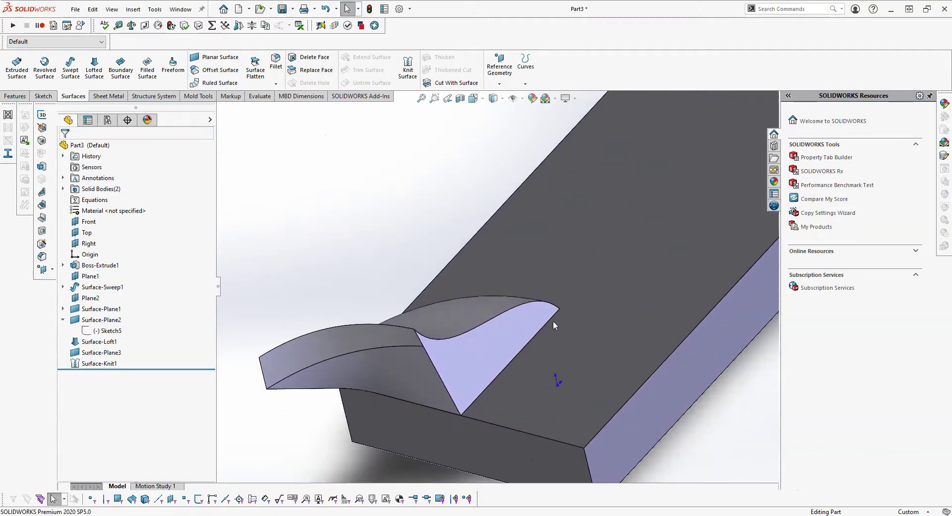
Cut a section view parallel to the Front plane through the knitted body and the block to inspect their interiors.
left_click(460, 98)
left_click_drag(624, 263, 581, 270)
middle_click_drag(581, 270, 543, 182)
left_click(736, 115)
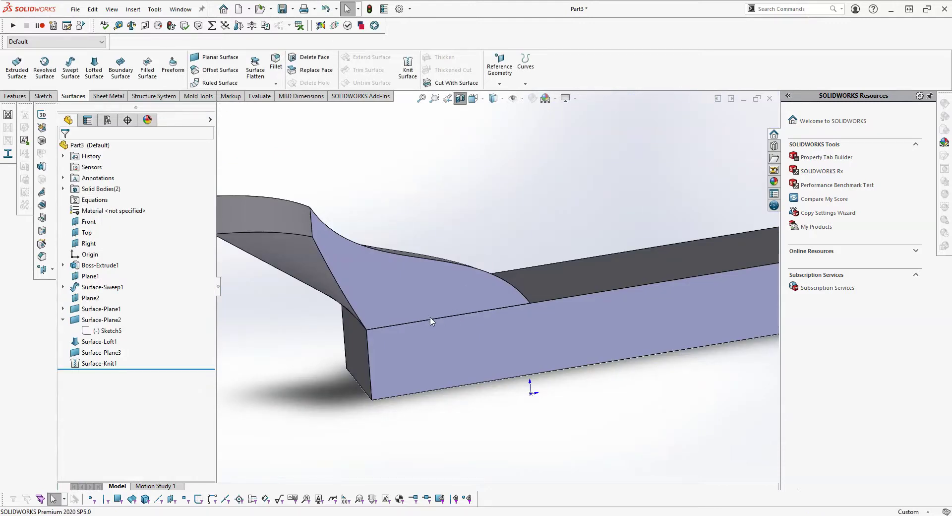
Examine the sectioned block and knitted body, highlighting each one in turn from the list of solid bodies.
left_click(429, 301)
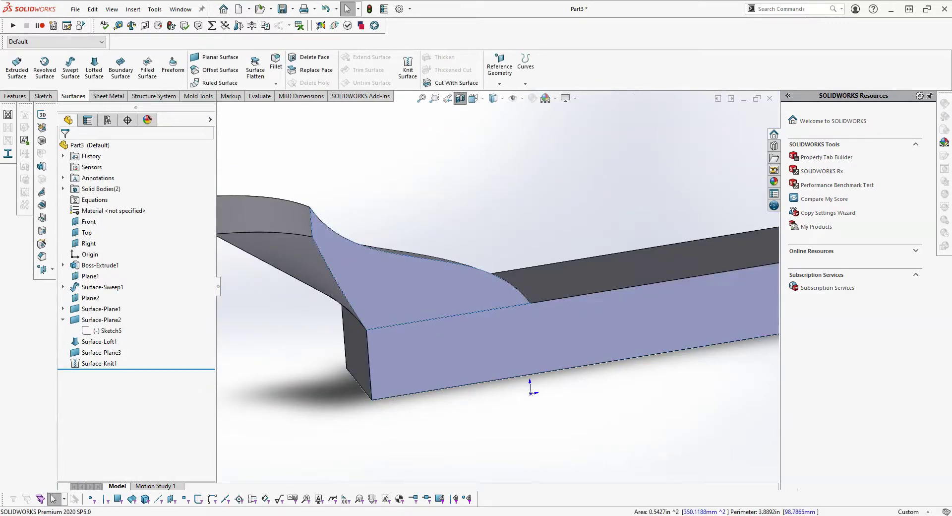
left_click(453, 182)
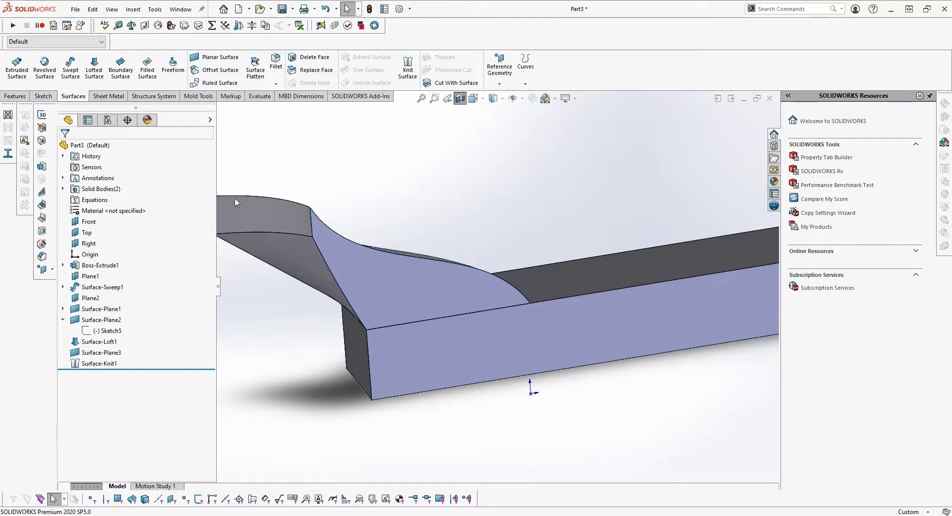
left_click(63, 189)
left_click(106, 200)
middle_click_drag(496, 297, 639, 302)
left_click(116, 211)
left_click(105, 199)
left_click(361, 303)
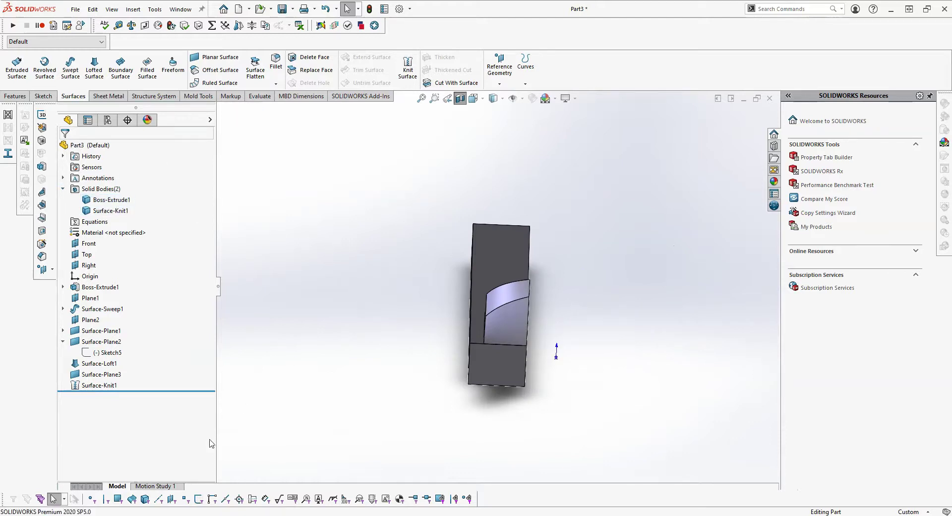
Turn off the section view and check the block and the knitted body as separate solids with the solid body selection filter.
left_click(145, 498)
left_click(512, 323)
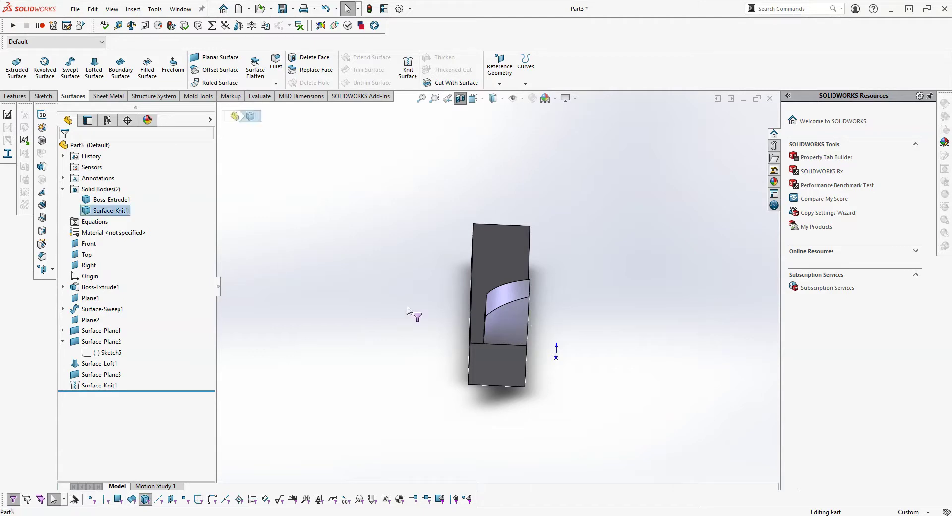
left_click(461, 99)
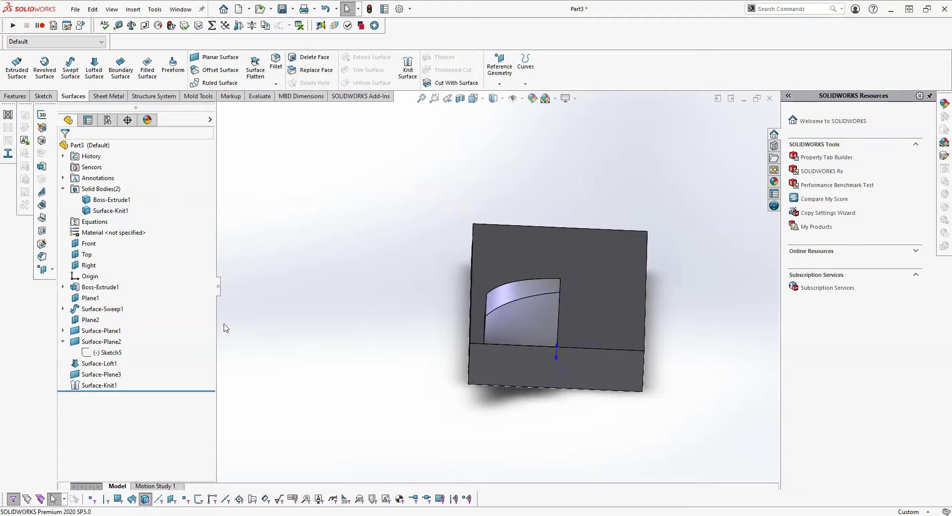
left_click(527, 329)
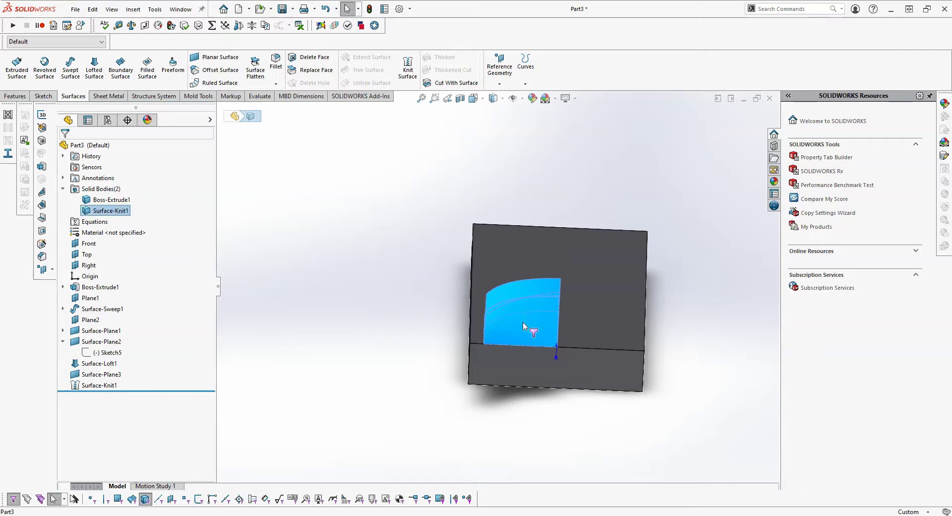
middle_click_drag(527, 329, 496, 328)
left_click(518, 313)
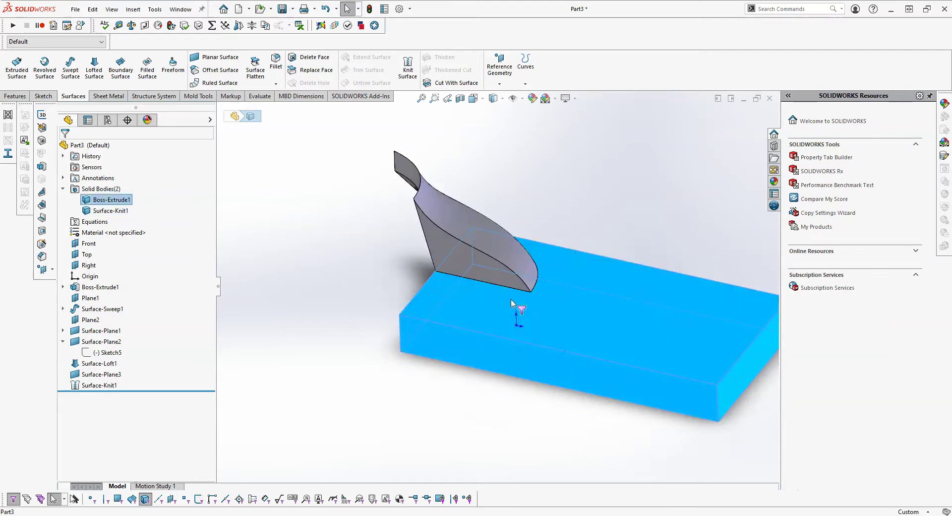
left_click(484, 222)
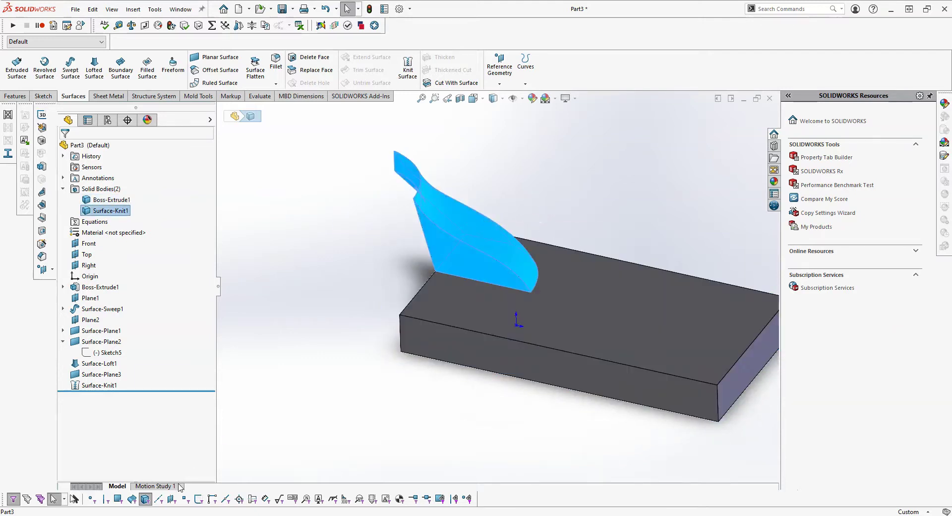
left_click(146, 498)
left_click(313, 365)
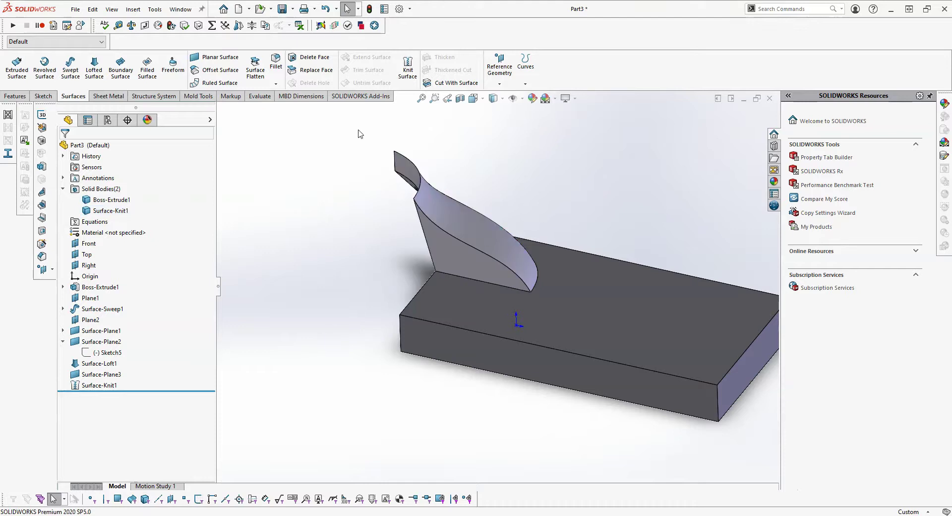
Mirror the knitted body about the Front plane with the Merge solids option enabled.
left_click(15, 96)
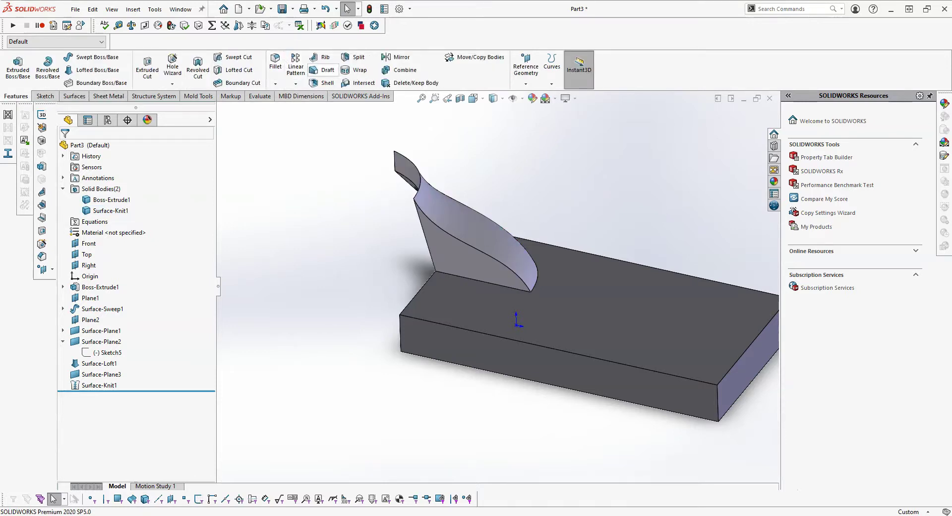
left_click(296, 83)
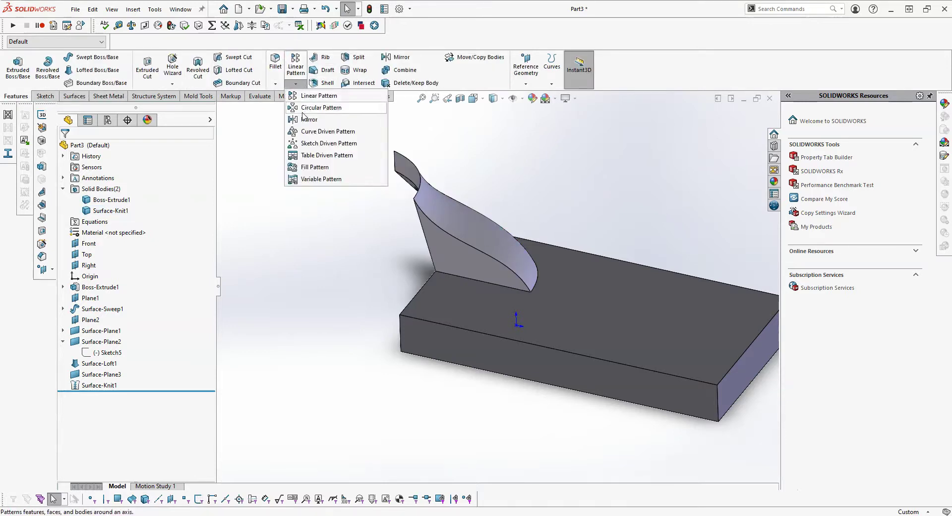
left_click(124, 243)
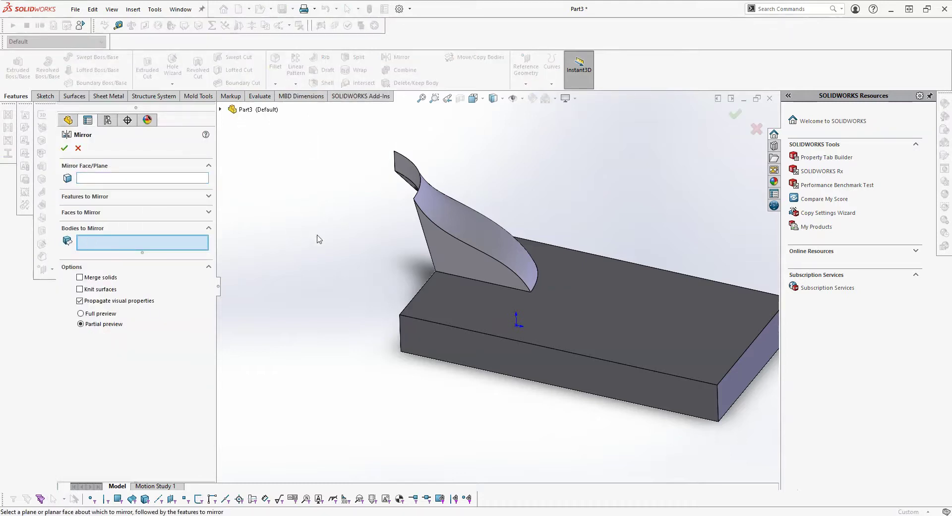
left_click(449, 220)
left_click(129, 181)
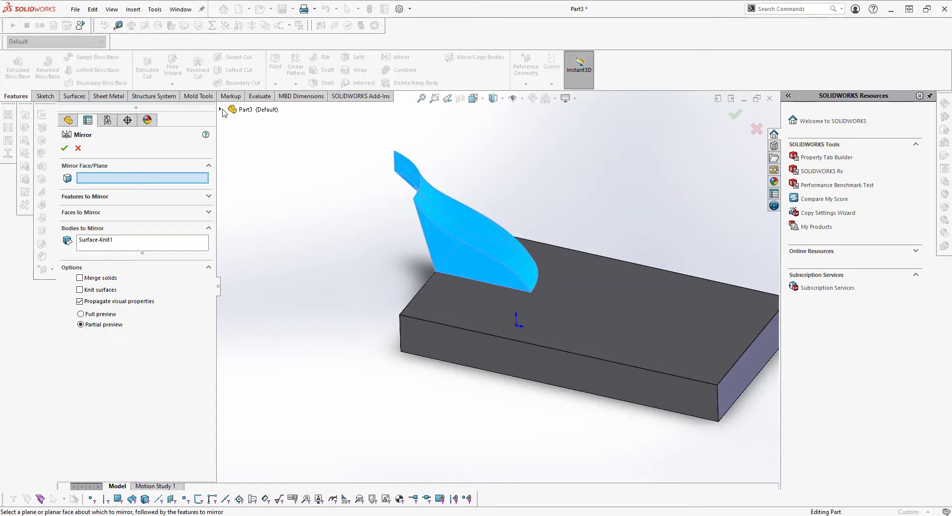
left_click(448, 251)
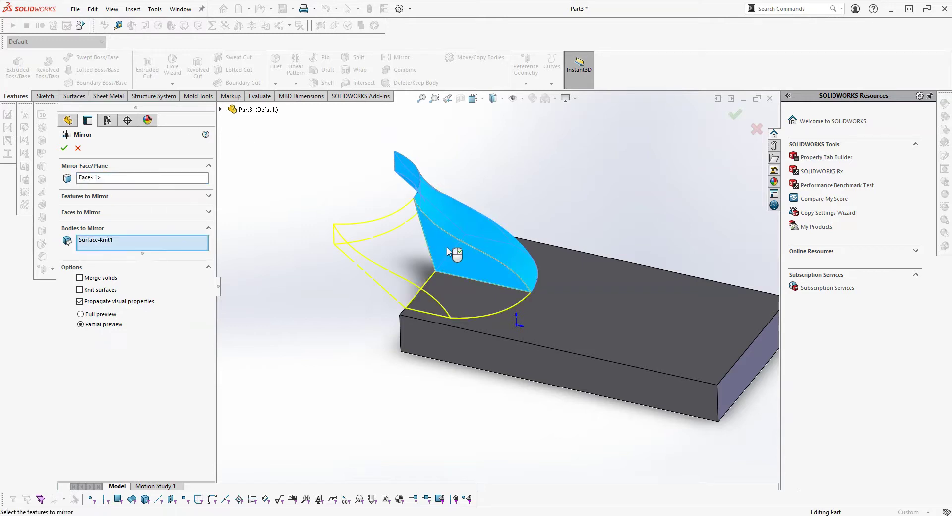
left_click(101, 180)
key("Delete")
left_click(221, 109)
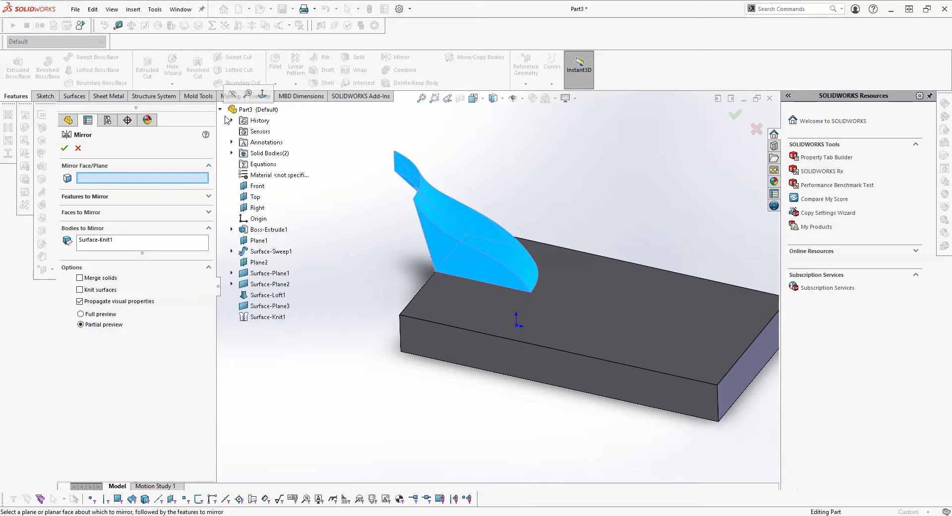
left_click(254, 188)
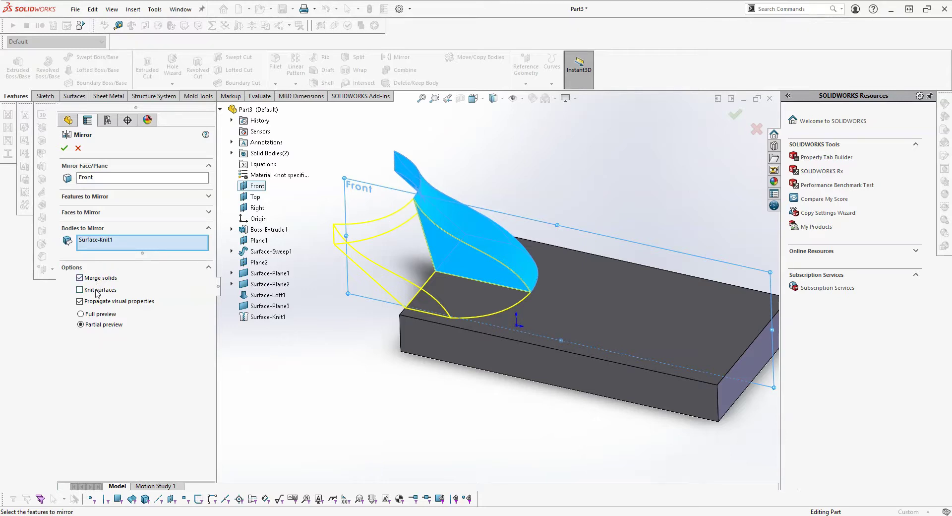
left_click(69, 151)
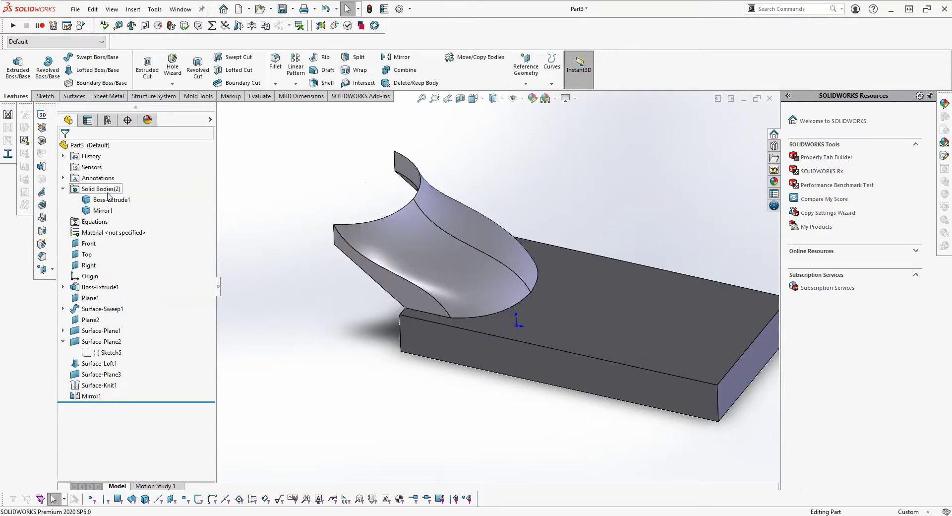
Edit the mirror feature to disable Merge solids, and check each resulting solid body.
left_click(107, 199)
left_click(104, 211)
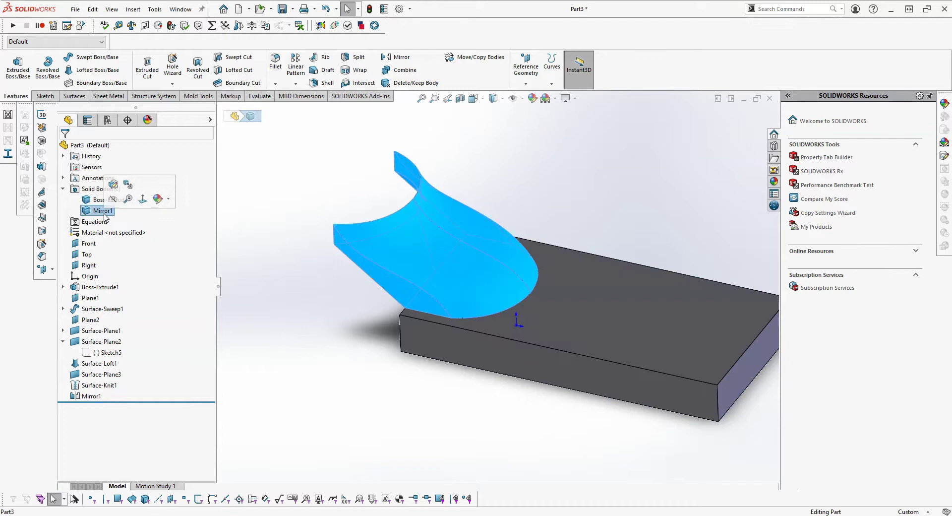
left_click(91, 396)
left_click(97, 378)
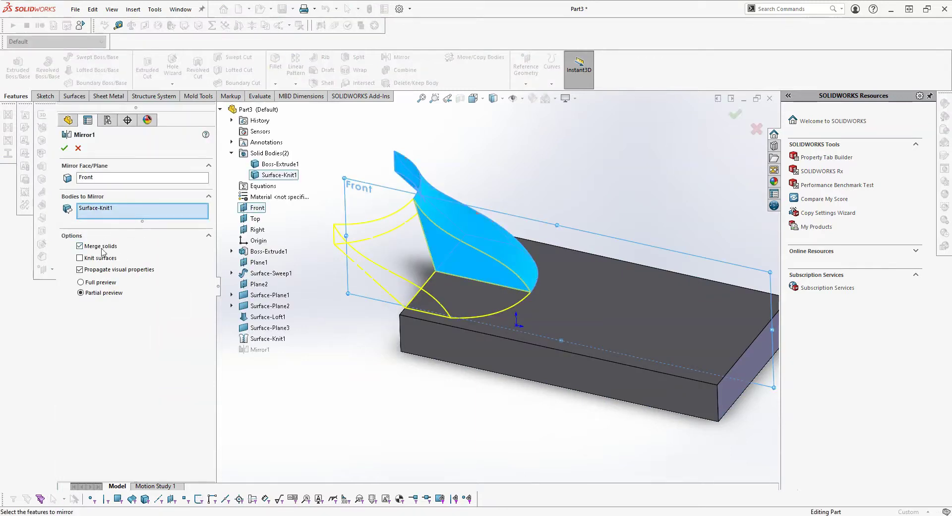
left_click(64, 147)
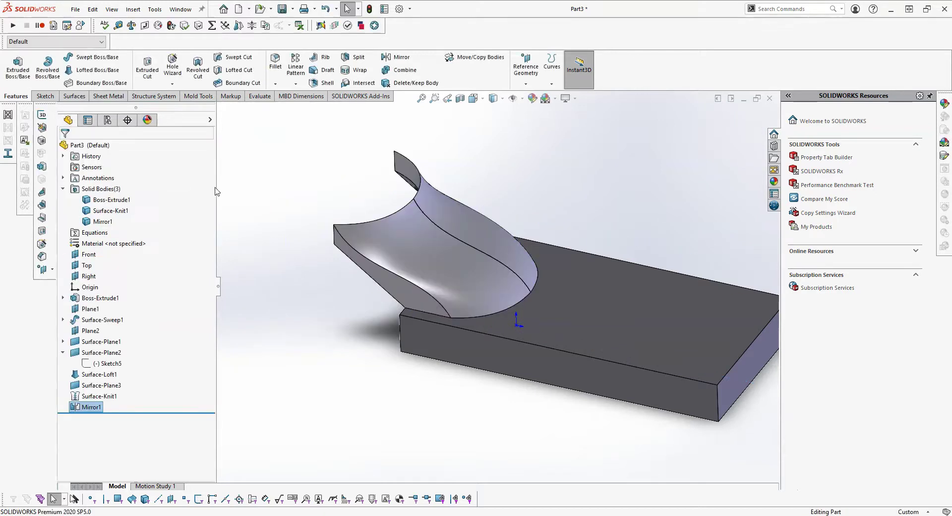
left_click(112, 199)
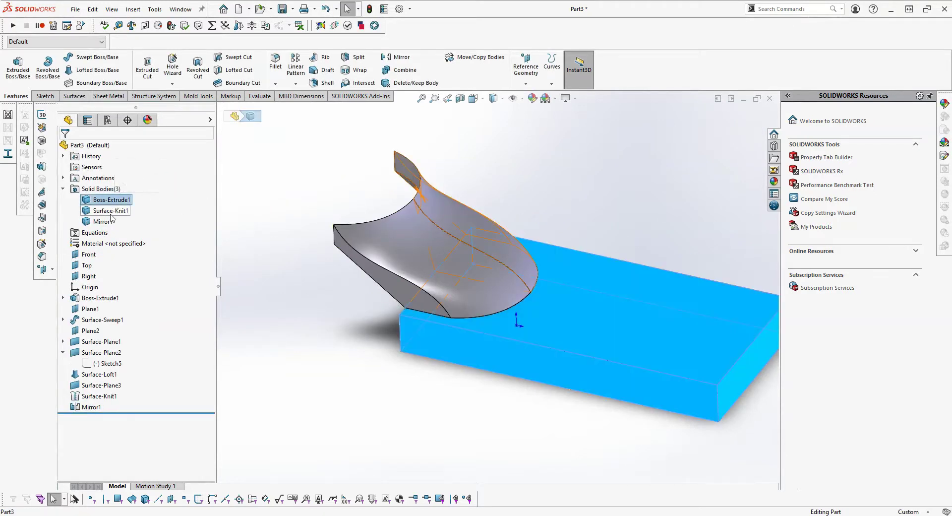
left_click(111, 210)
left_click(103, 221)
left_click(296, 206)
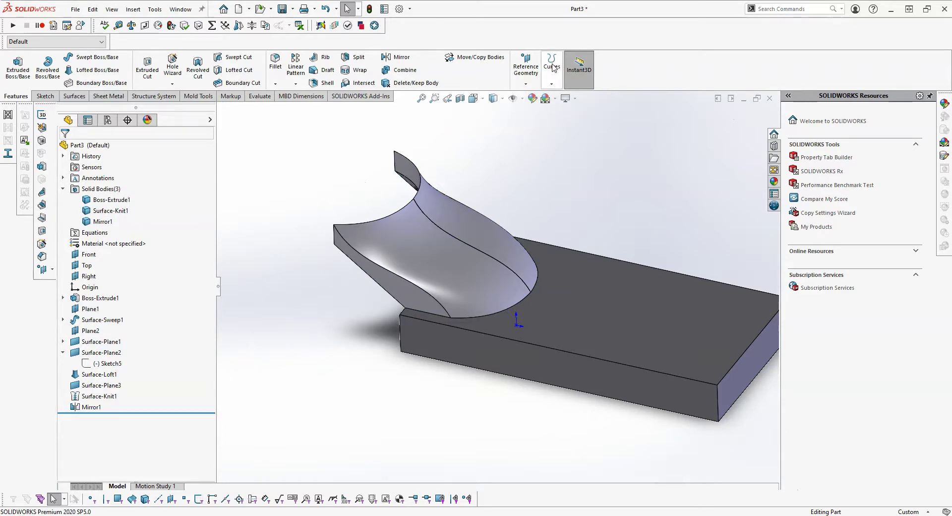
Combine the mirrored body, the knitted body and the block into one solid with the Add operation, and inspect it.
left_click(406, 71)
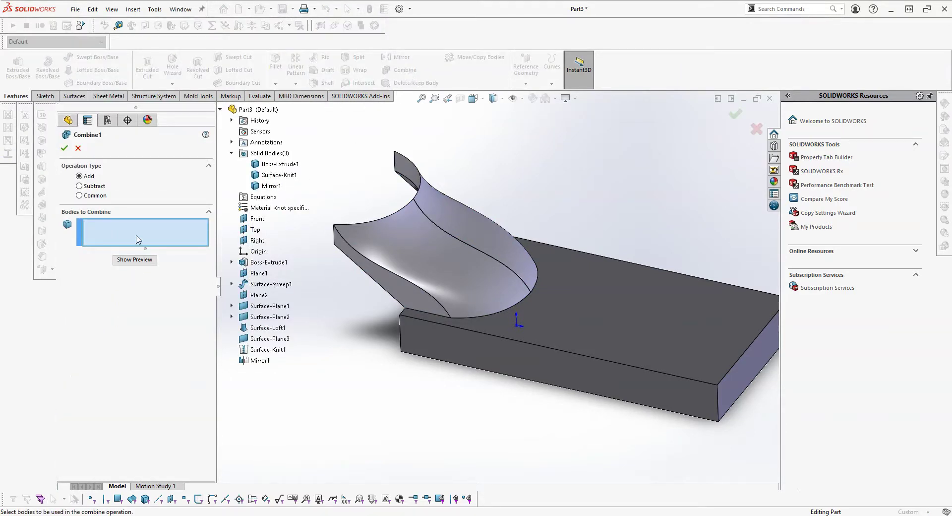
left_click(425, 268)
left_click(510, 248)
left_click(587, 283)
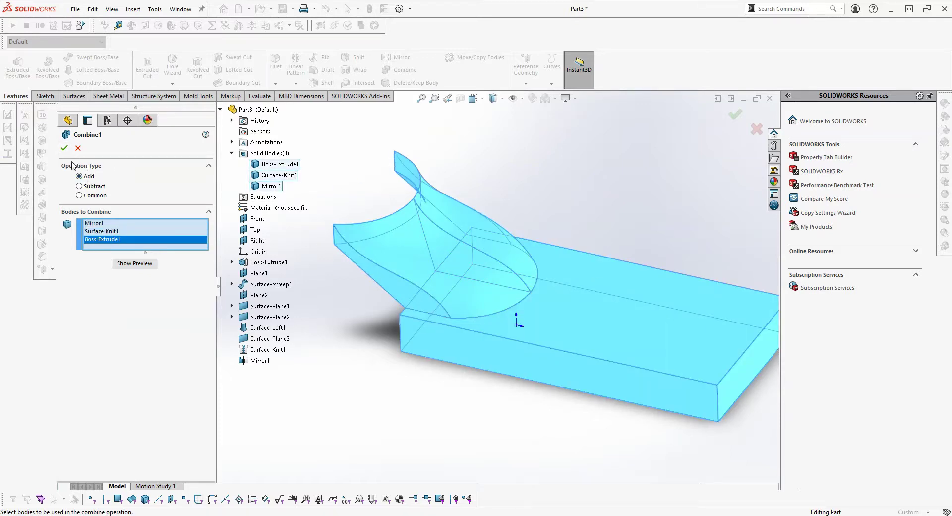
left_click(64, 148)
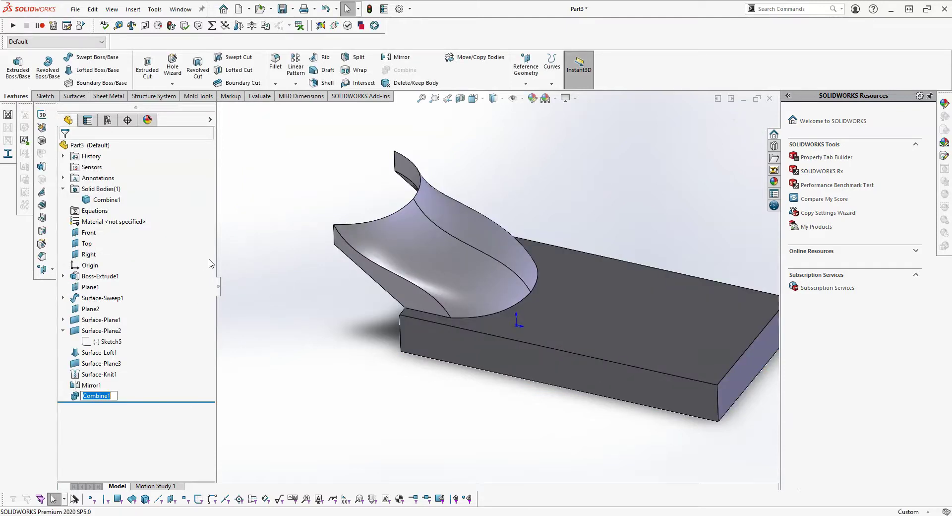
left_click(489, 226)
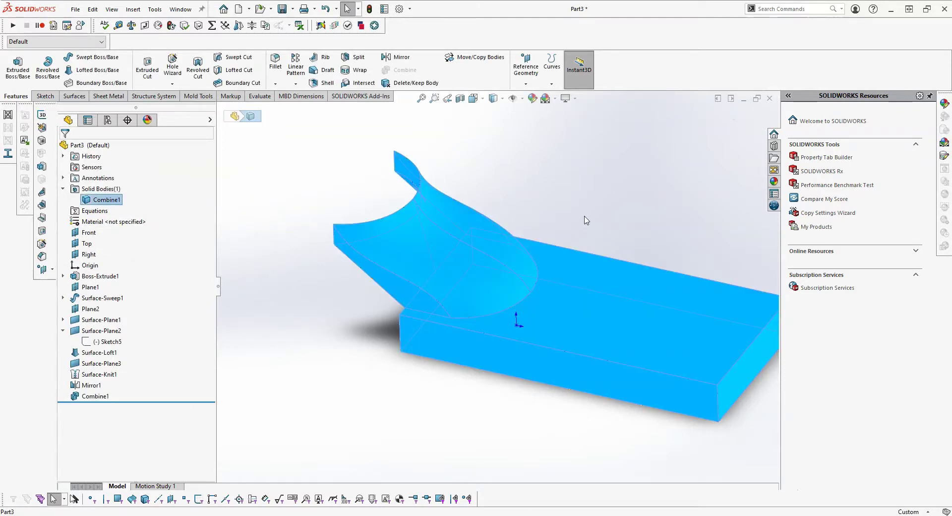
mouse_move(529, 297)
middle_mouse_down()
mouse_move(549, 278)
mouse_move(630, 279)
mouse_move(521, 304)
middle_mouse_up()
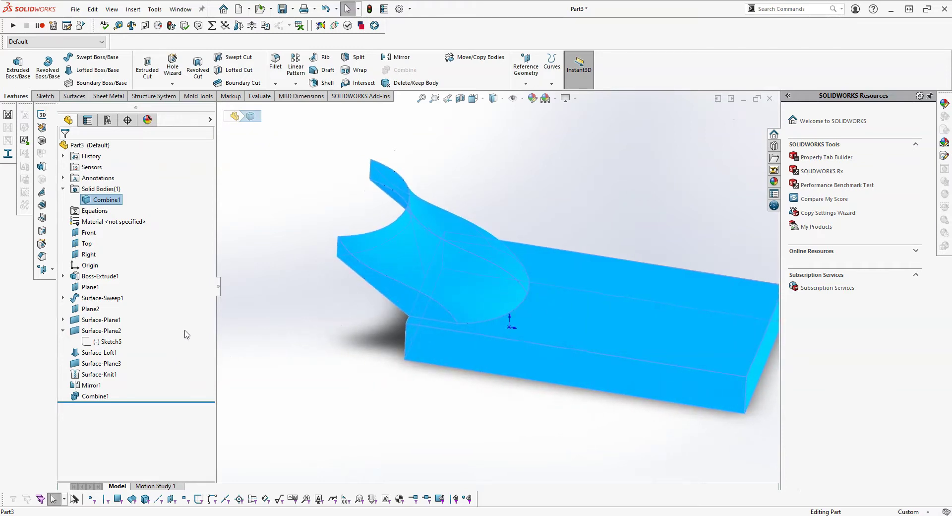